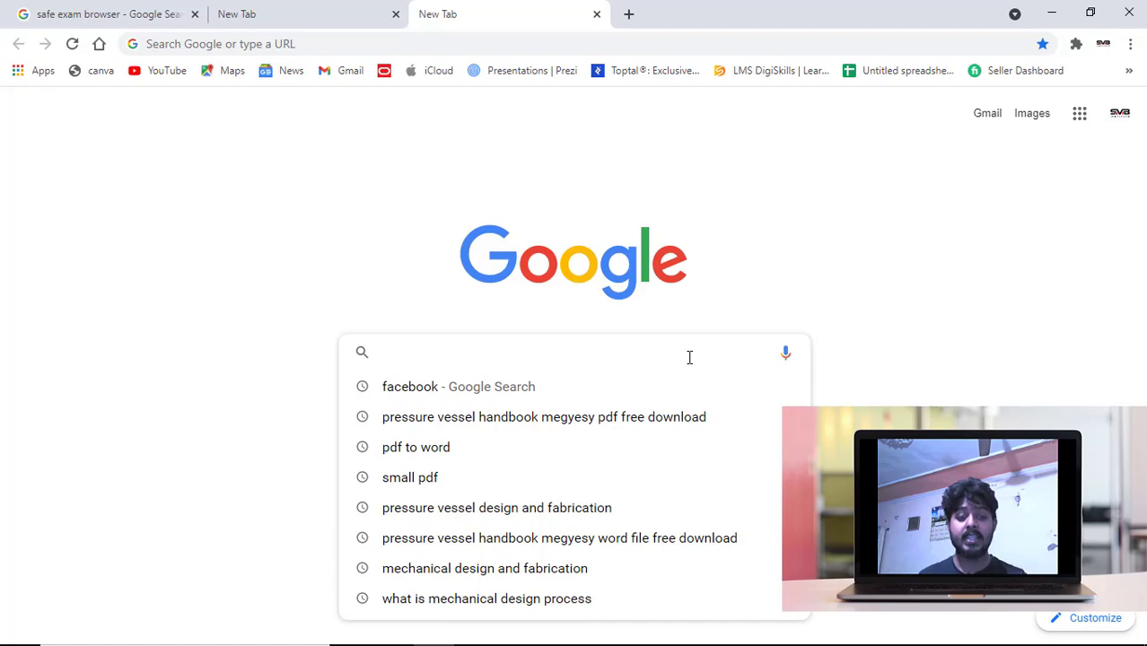
# - Search Google for "safe exam browser download" and open the official Download Latest Releases page
pyautogui.write('saf')
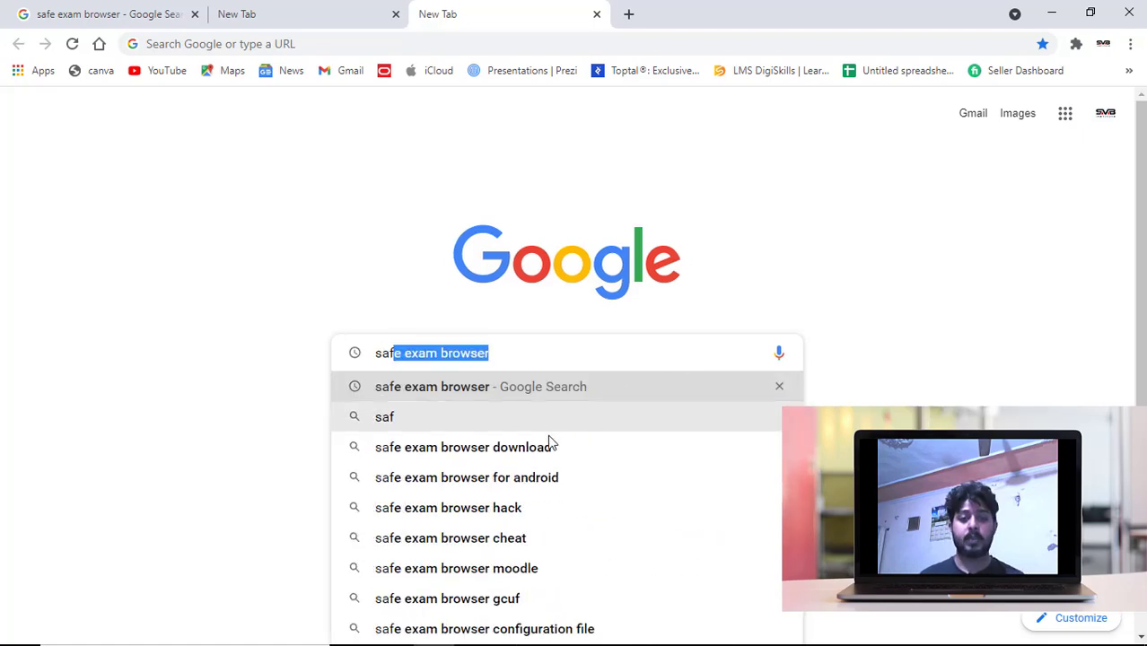
pyautogui.click(524, 449)
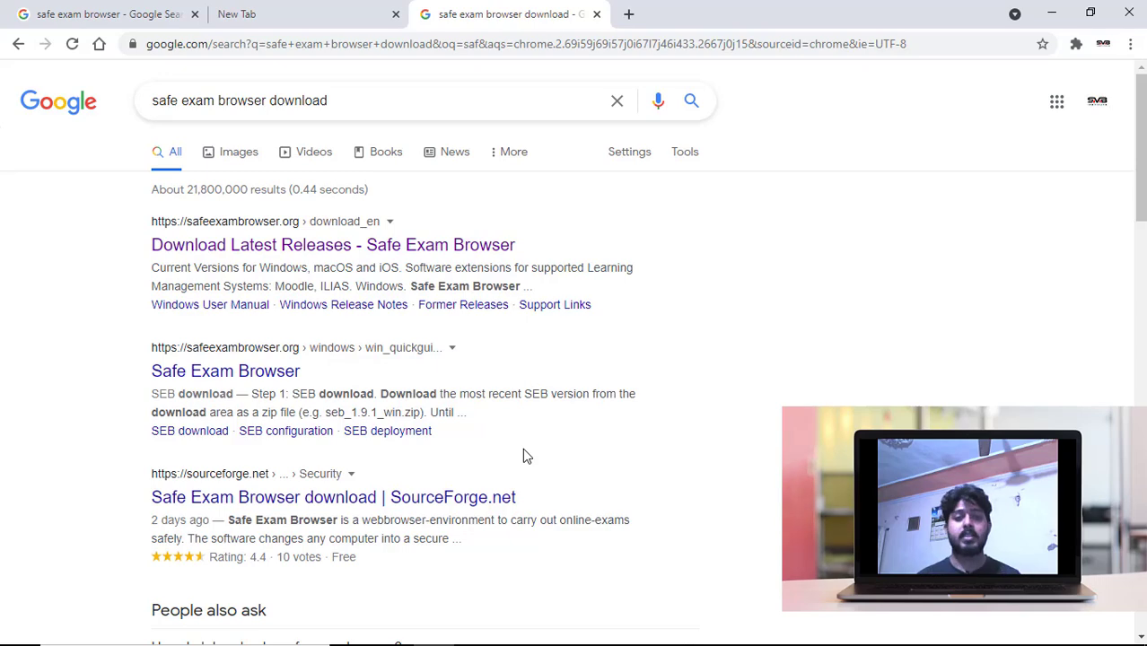
pyautogui.click(436, 242)
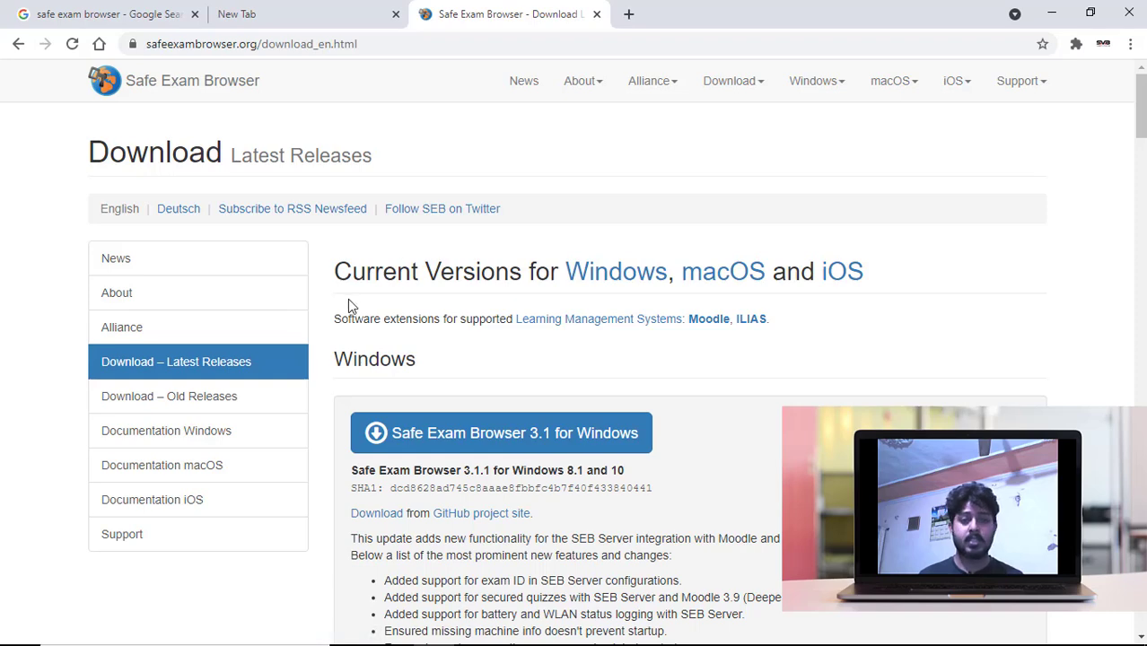
# - Download Safe Exam Browser 3.1 for Windows, saving SEB_3.1.1.250_SetupBundle.exe to Downloads\Programs
pyautogui.scroll(-1, 350, 305)
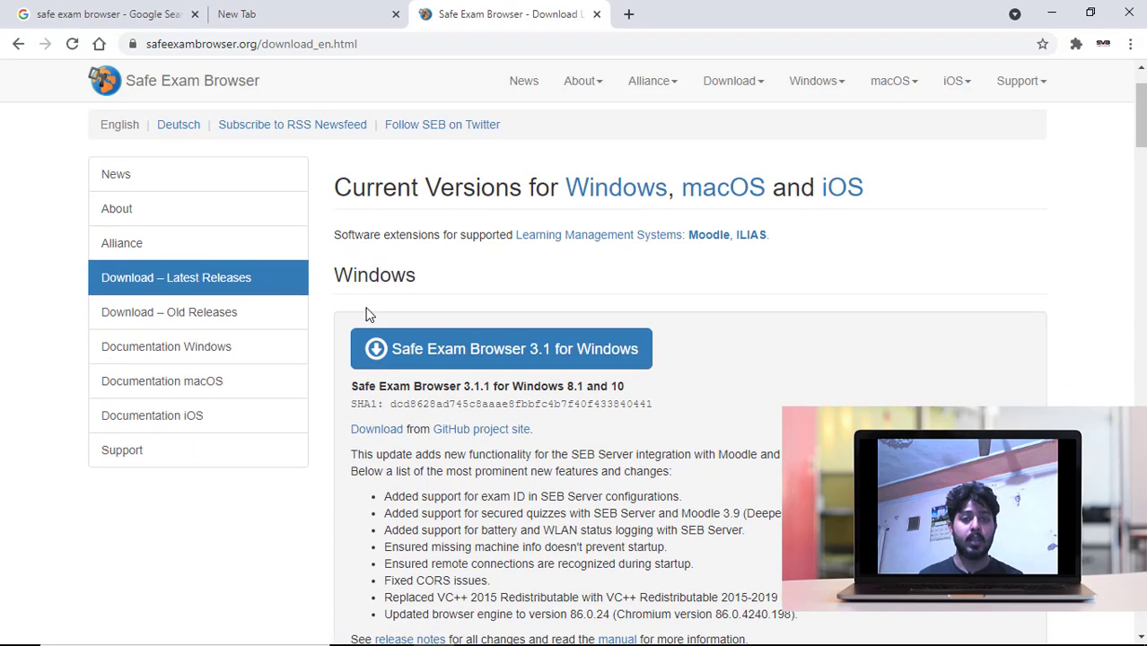
pyautogui.click(434, 357)
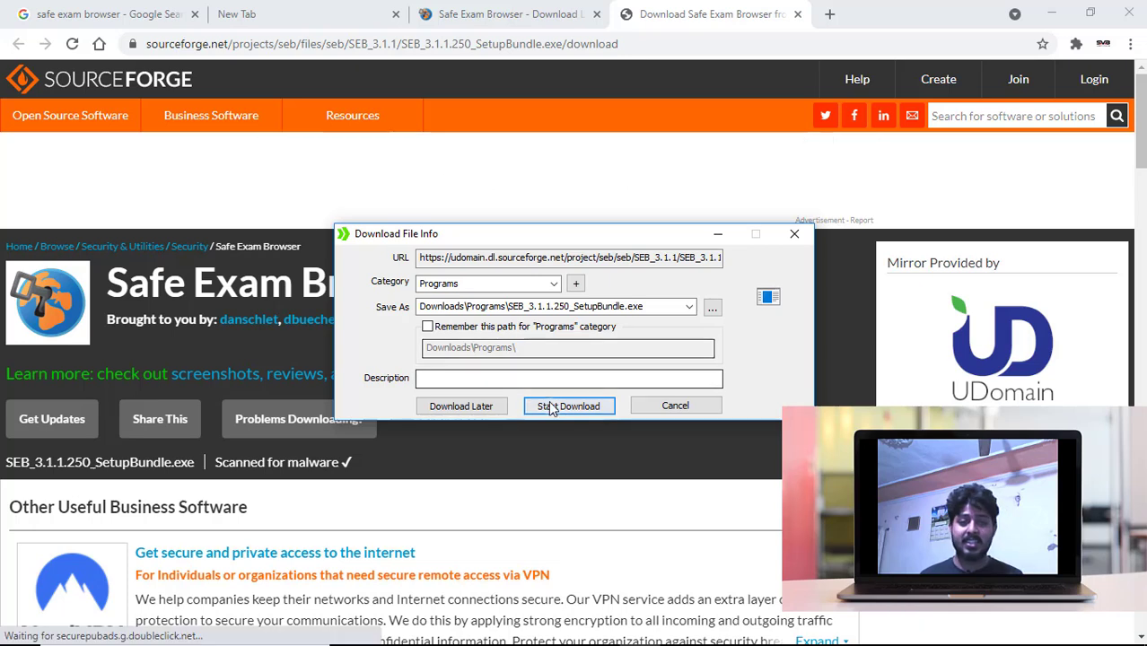
pyautogui.click(554, 407)
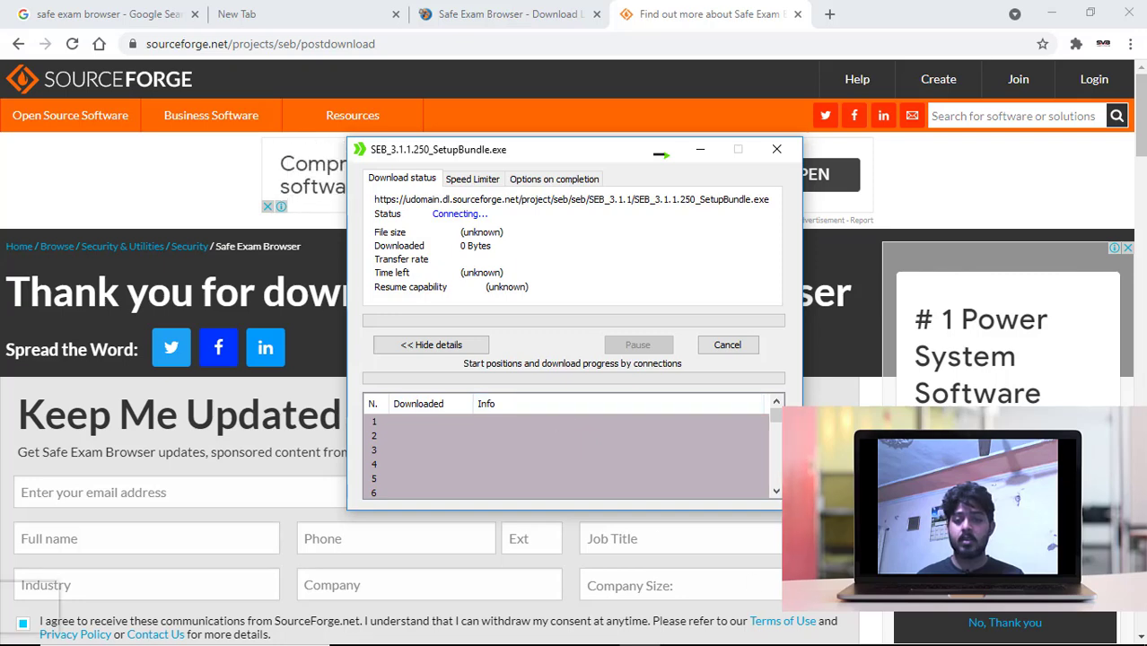
pyautogui.moveTo(664, 642)
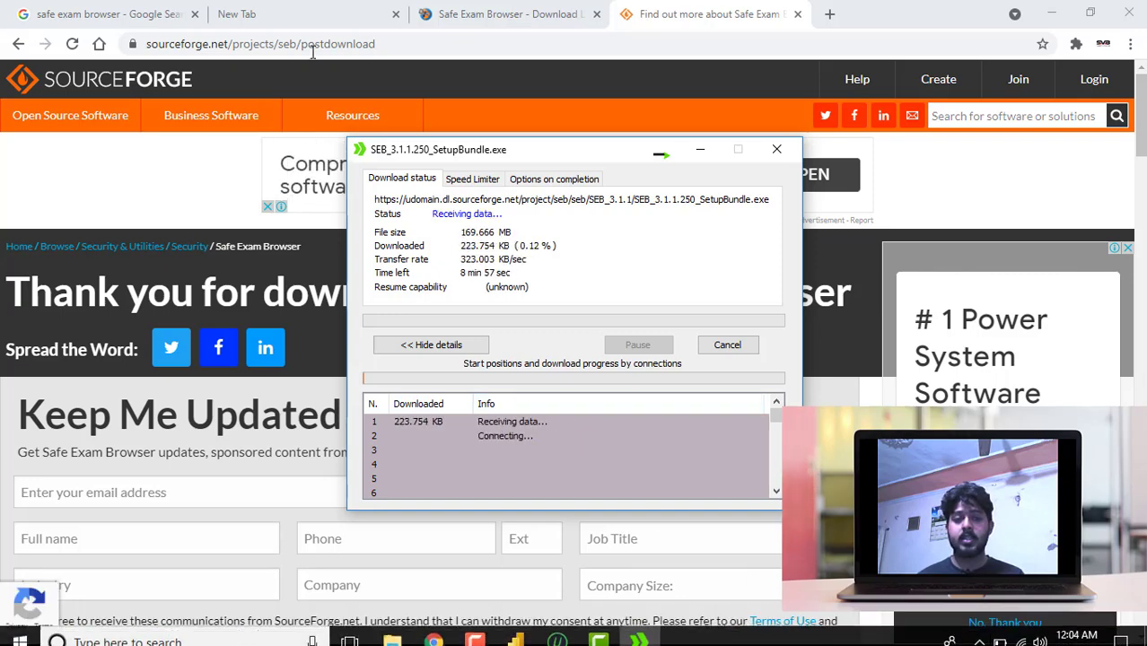
pyautogui.moveTo(301, 163)
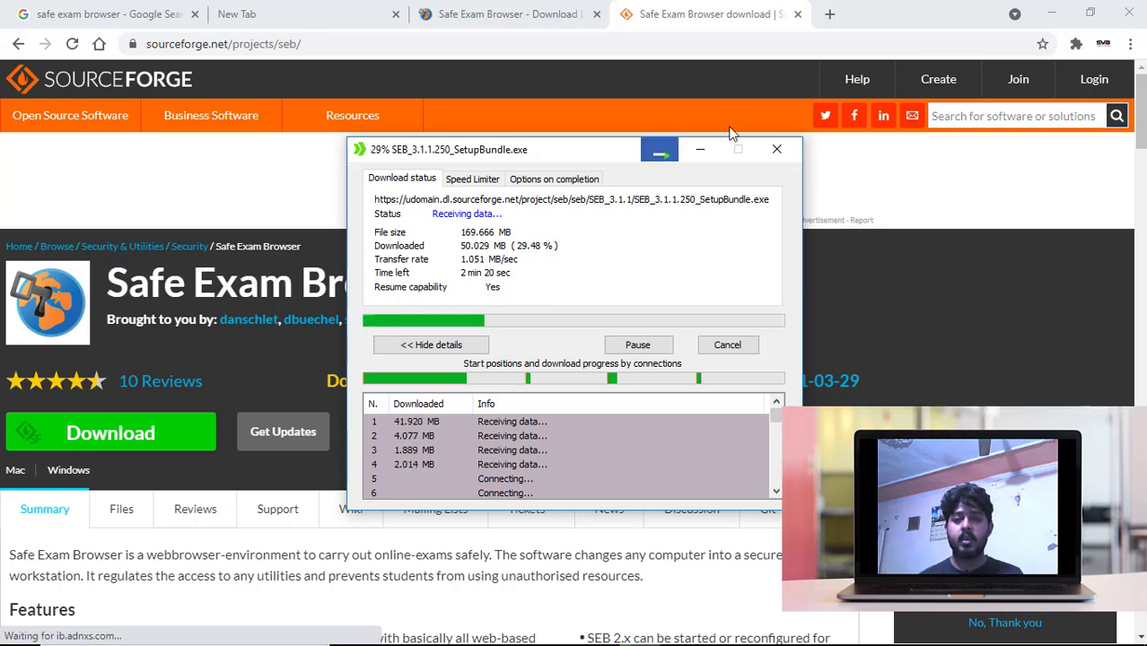
# - Minimise the download and browser windows and open Windows Defender Security Center from the Update & Security settings
pyautogui.click(904, 4)
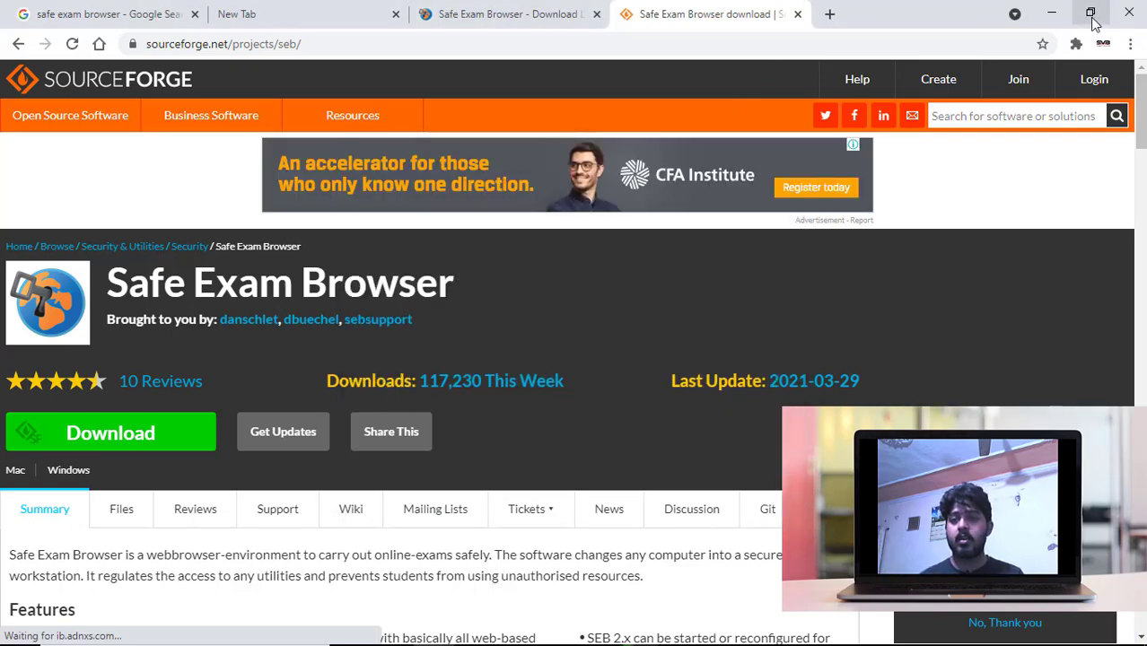
pyautogui.click(1051, 12)
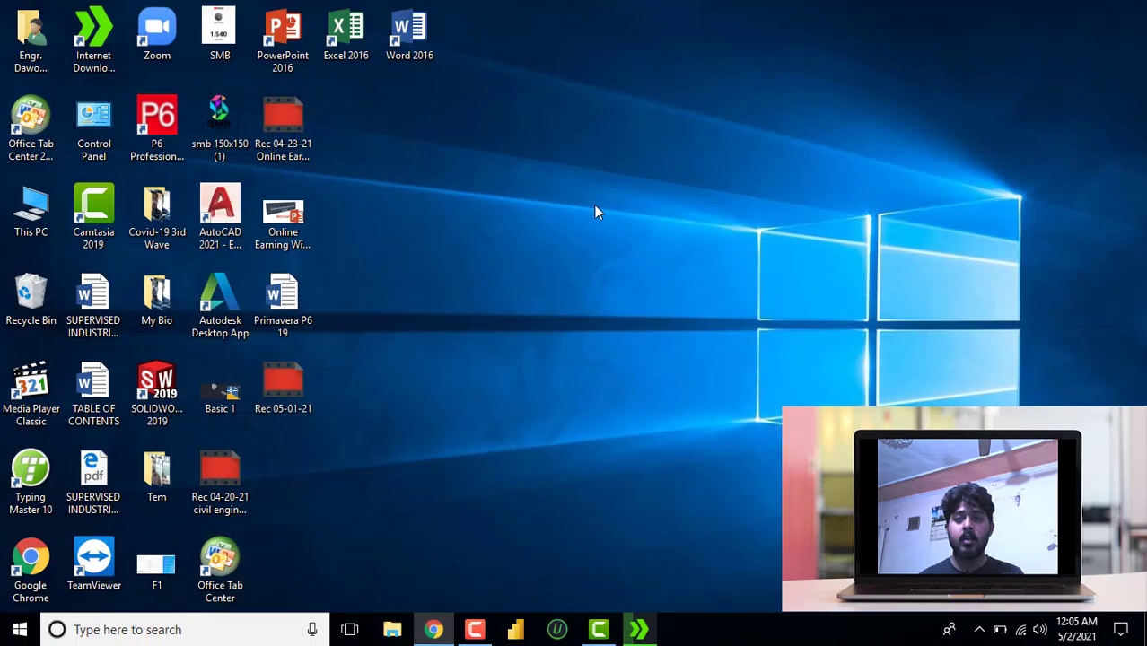
pyautogui.click(18, 631)
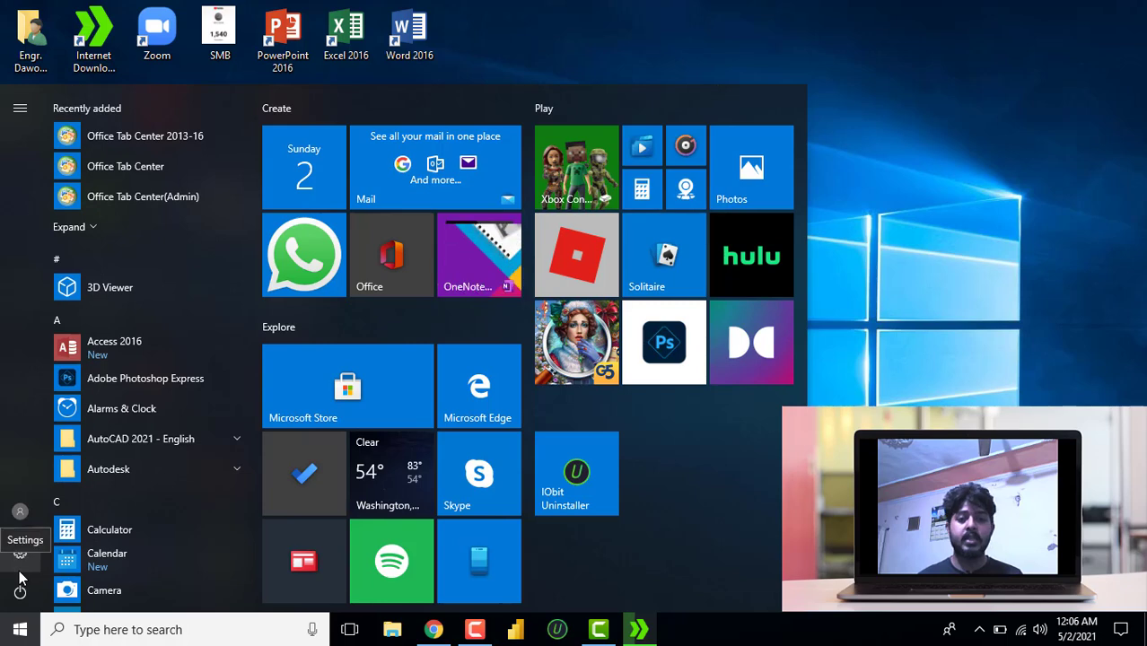
pyautogui.click(19, 561)
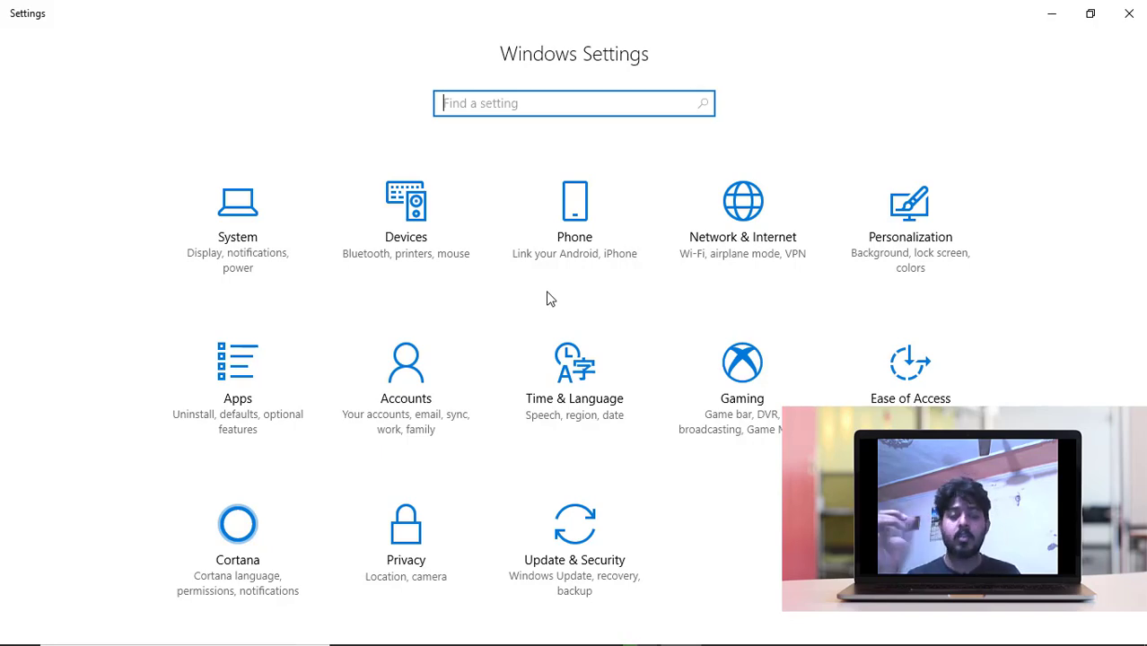
pyautogui.click(589, 549)
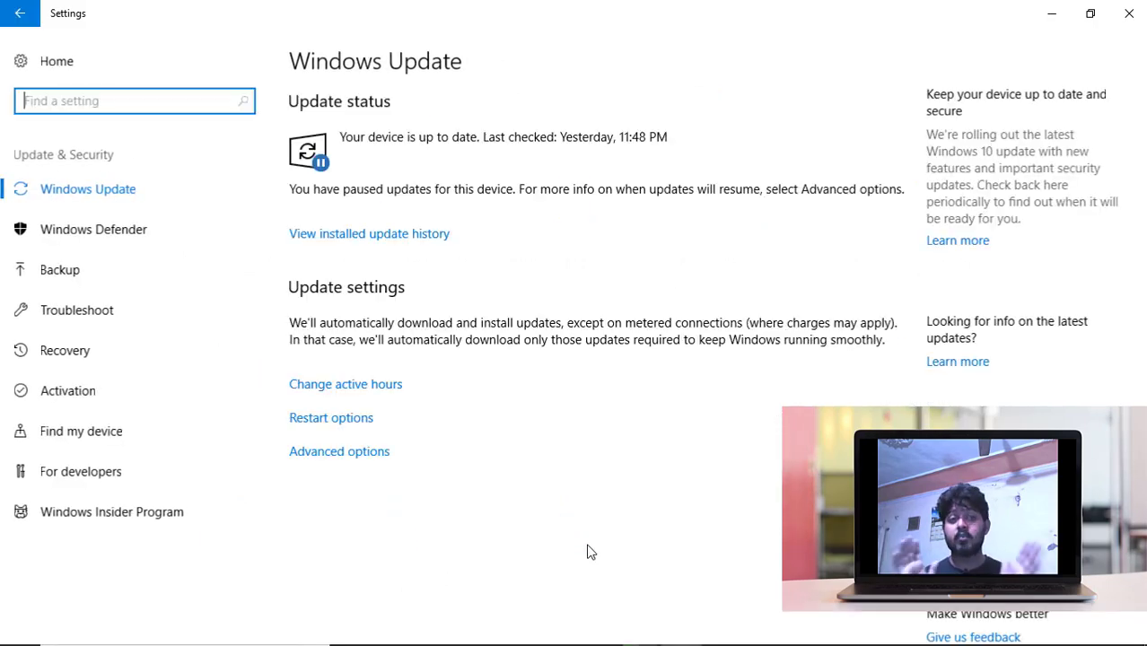
pyautogui.click(146, 246)
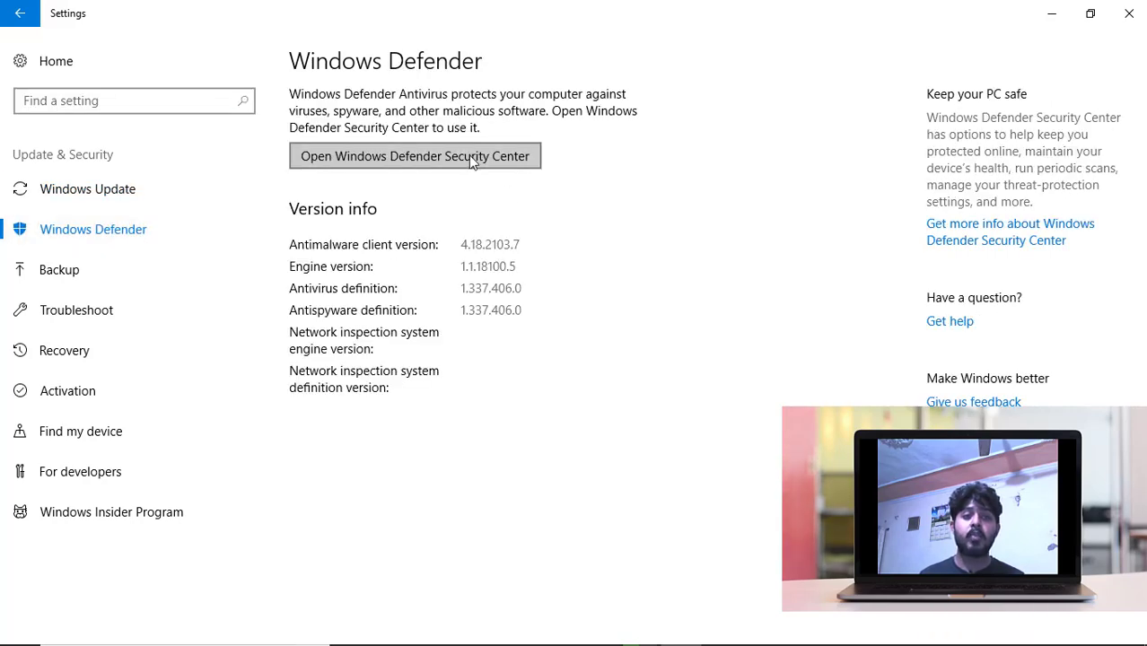
pyautogui.click(473, 158)
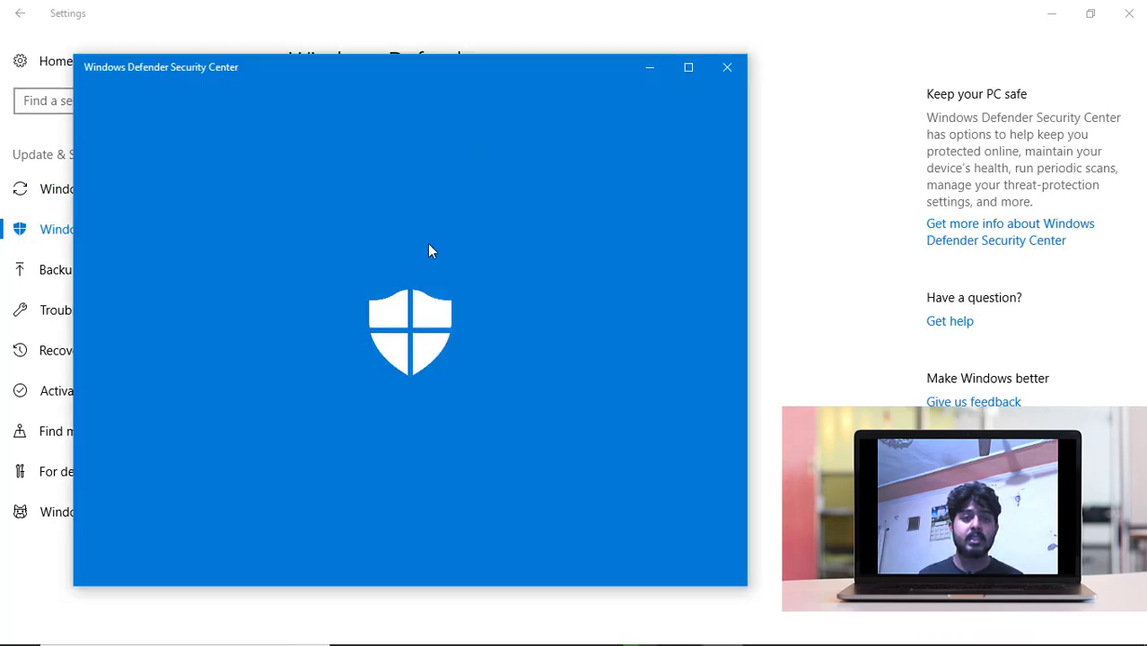
# - Check the real-time, cloud-delivered and sample submission options in the Virus & threat protection settings, and leave the settings windows
pyautogui.scroll(-2, 288, 318)
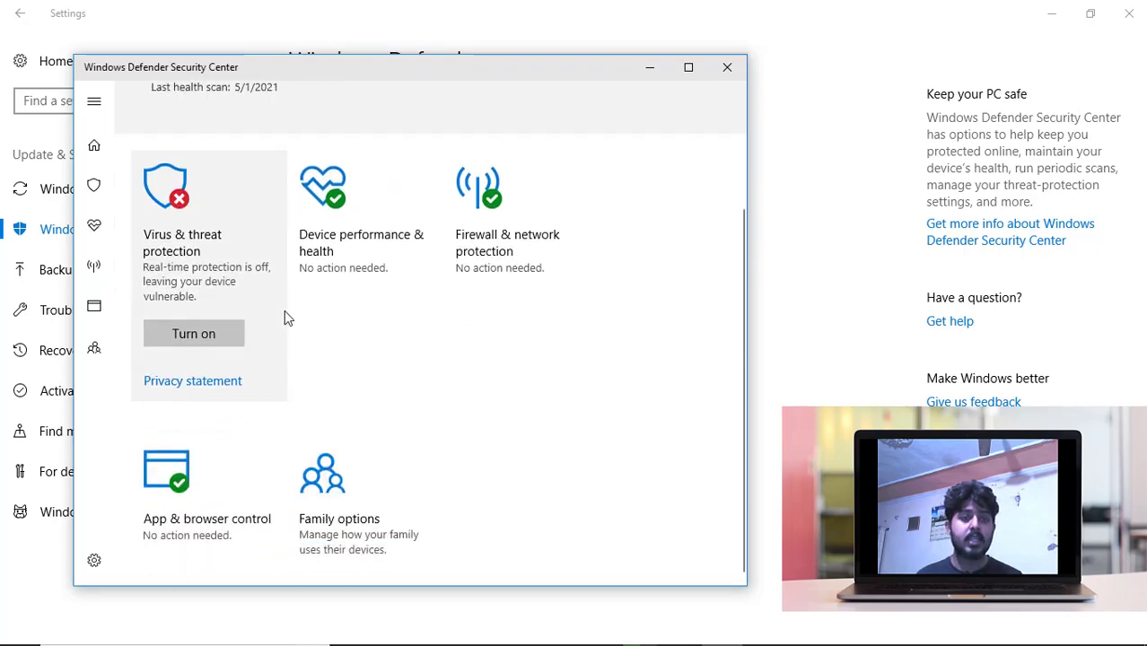
pyautogui.click(223, 263)
pyautogui.scroll(-3, 409, 405)
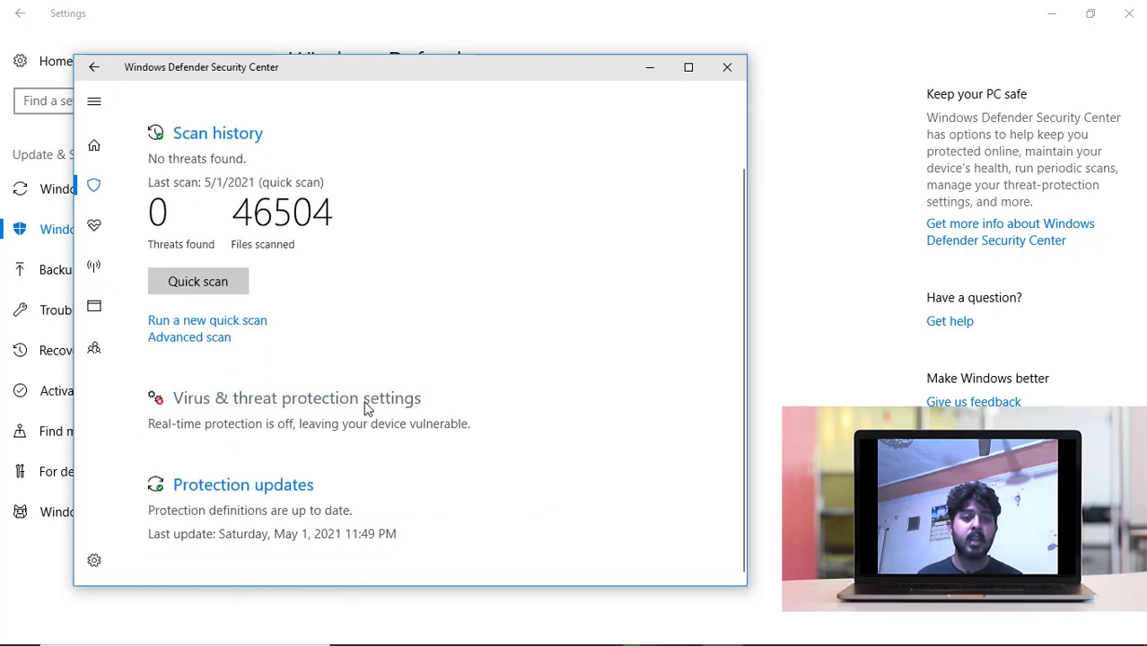
pyautogui.click(366, 403)
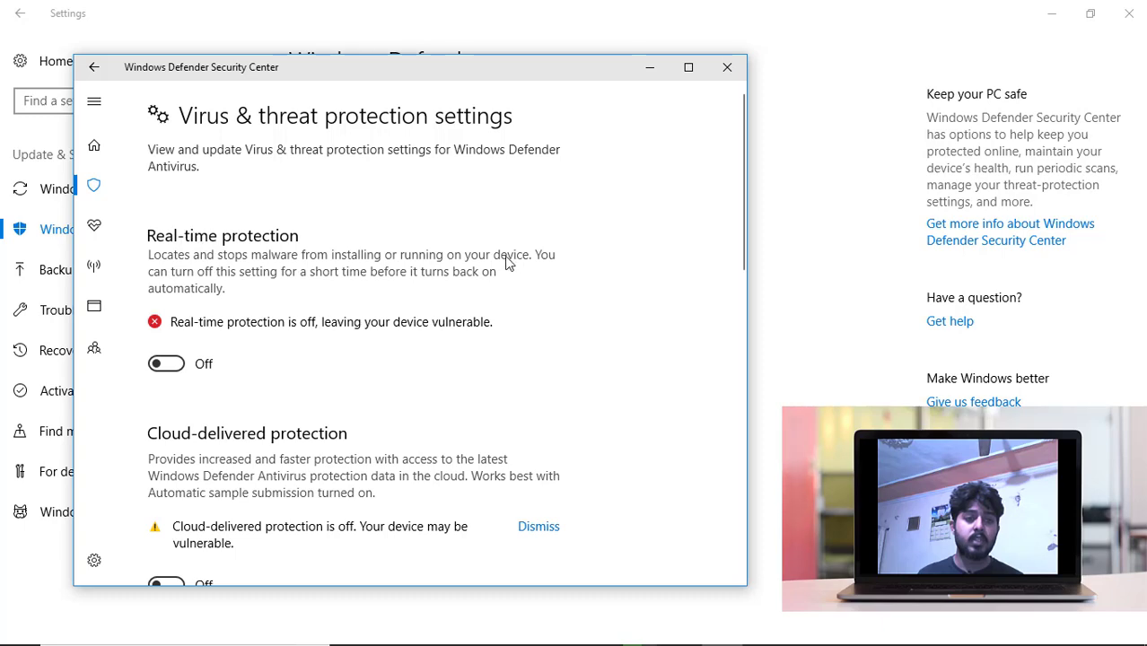
pyautogui.scroll(-2, 319, 377)
pyautogui.scroll(-5, 321, 380)
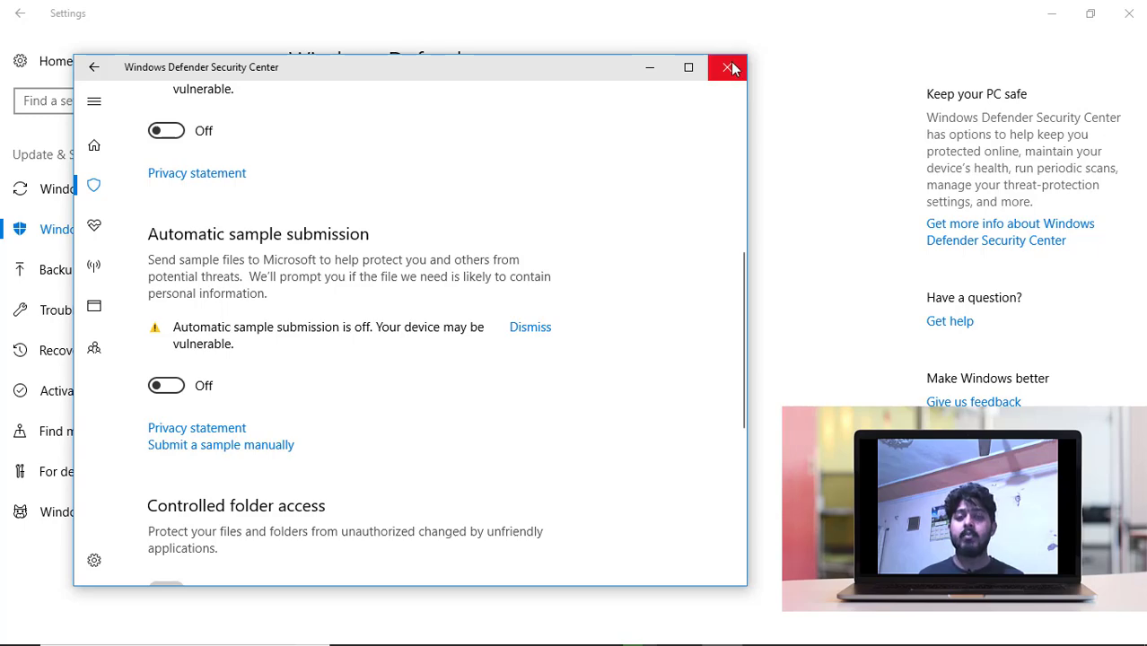
pyautogui.click(728, 67)
pyautogui.click(1052, 14)
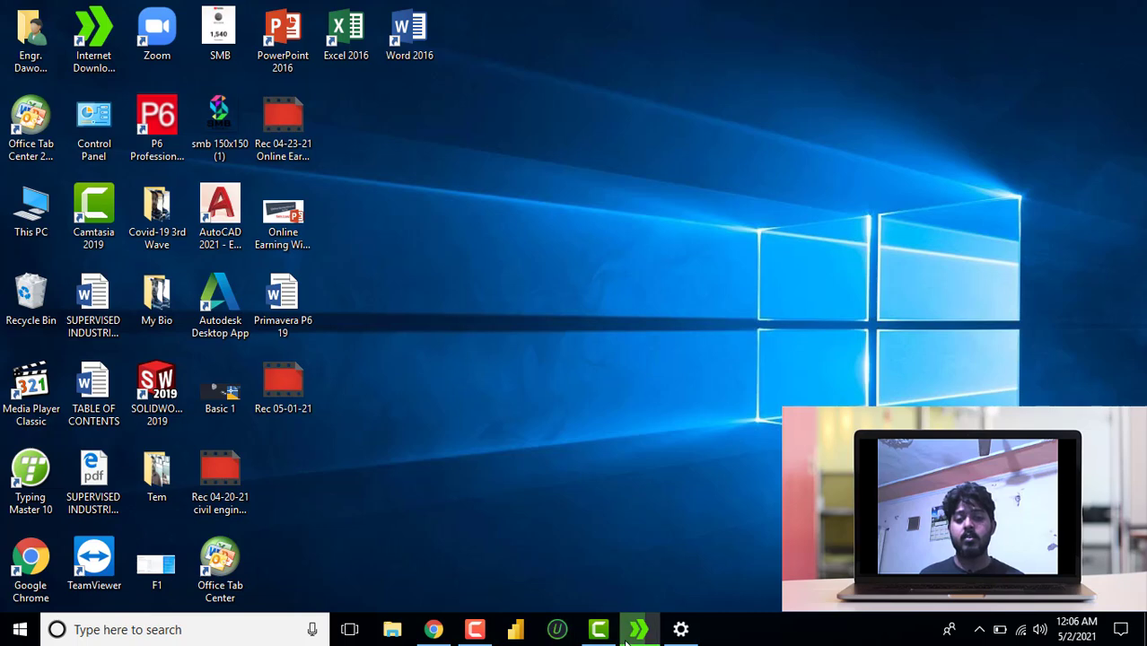
# - Bring up the download manager's window and run the downloaded SEB_3.1.1.250_SetupBundle.exe
pyautogui.moveTo(638, 629)
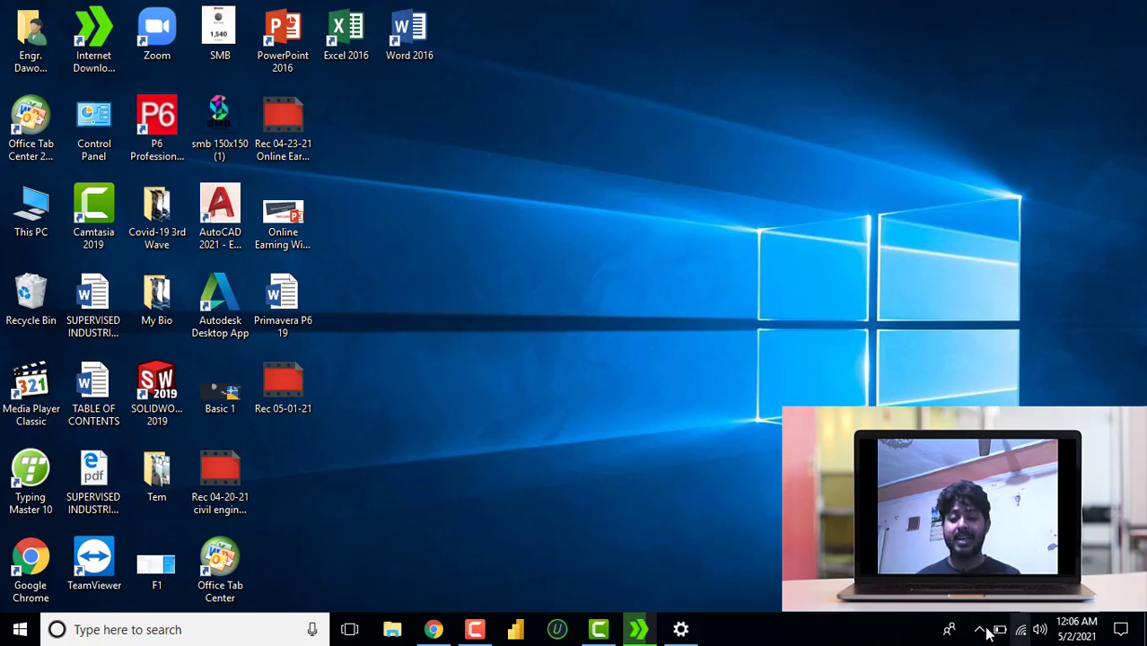
pyautogui.click(638, 629)
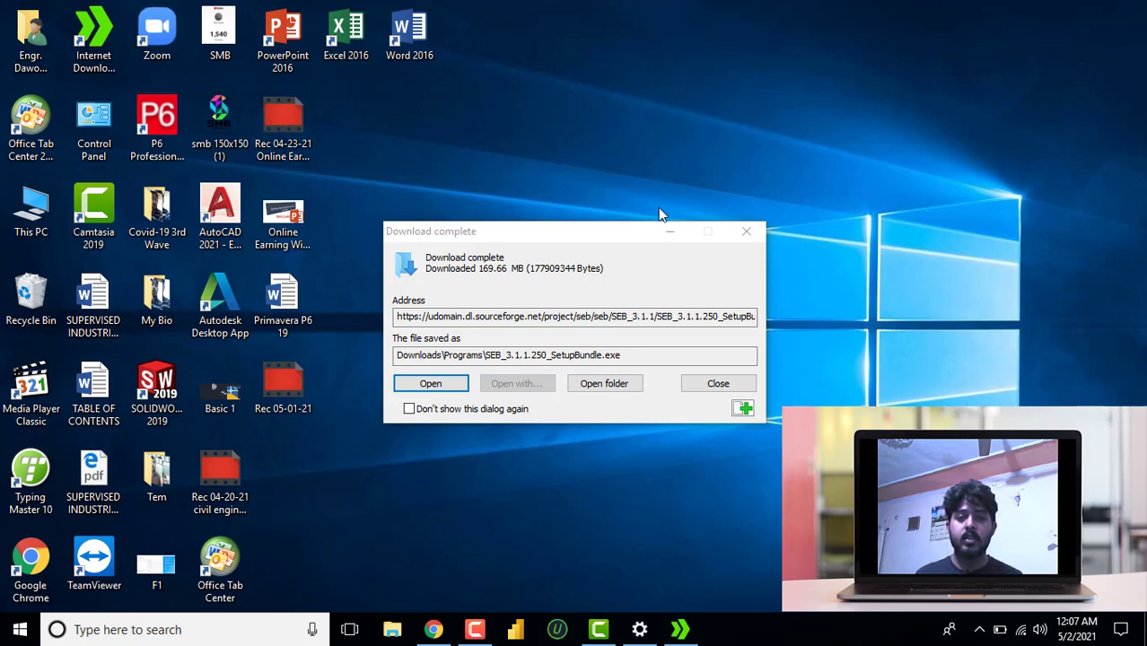
pyautogui.click(439, 388)
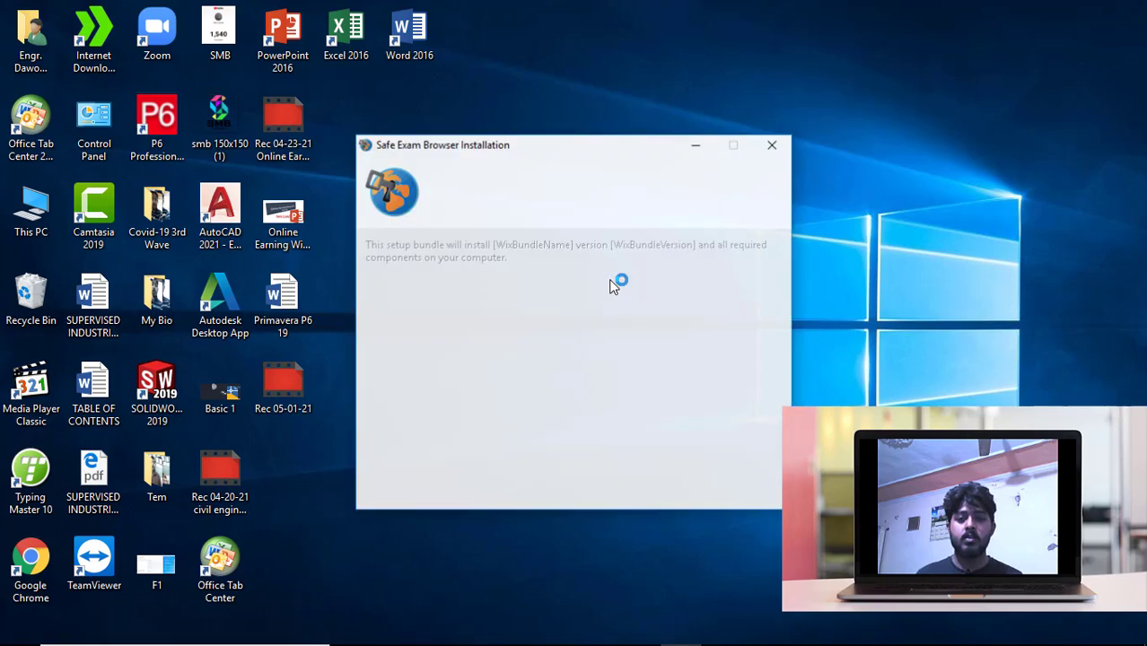
# - Disconnect the computer from the Wi-Fi network and dismiss the network list
pyautogui.moveTo(1113, 642)
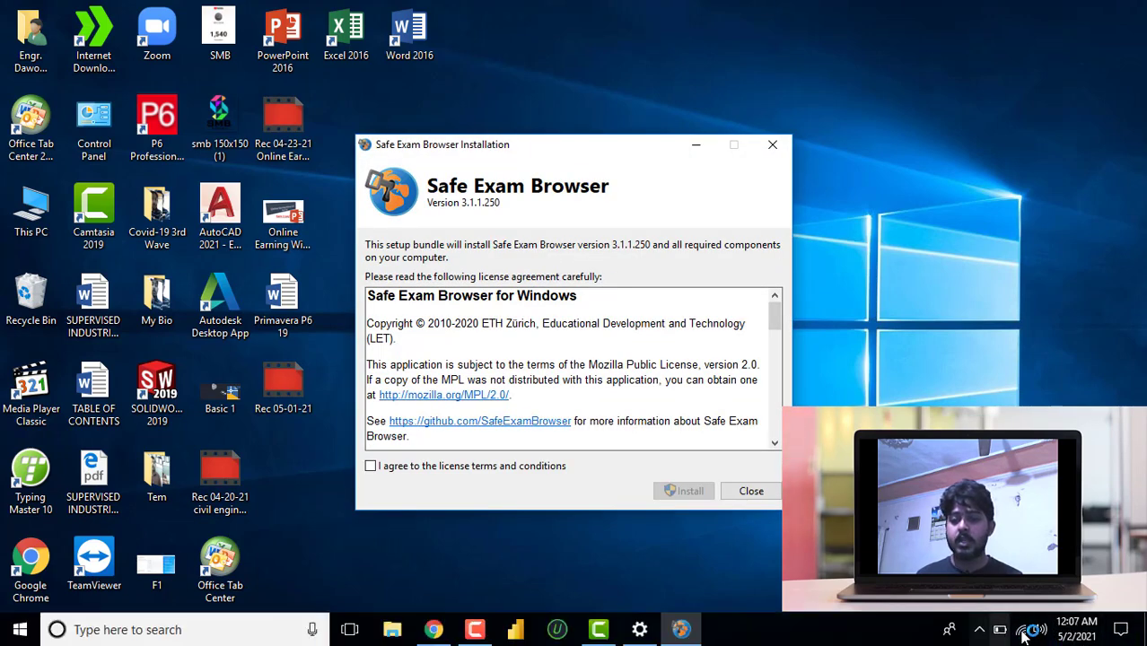
pyautogui.click(1023, 632)
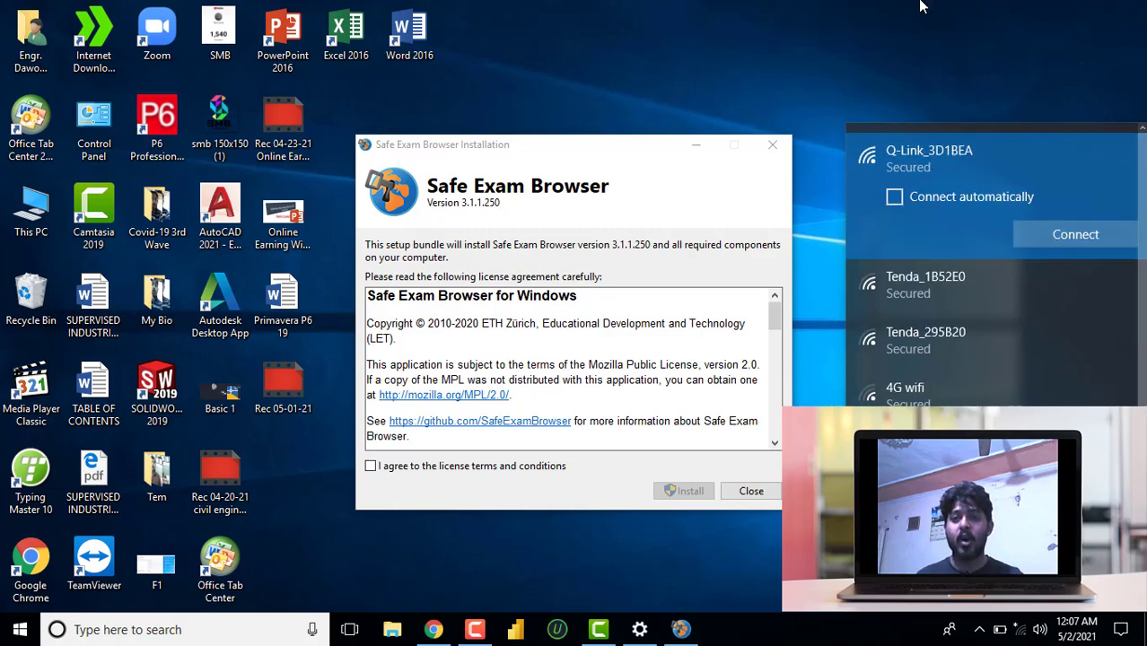
pyautogui.click(897, 45)
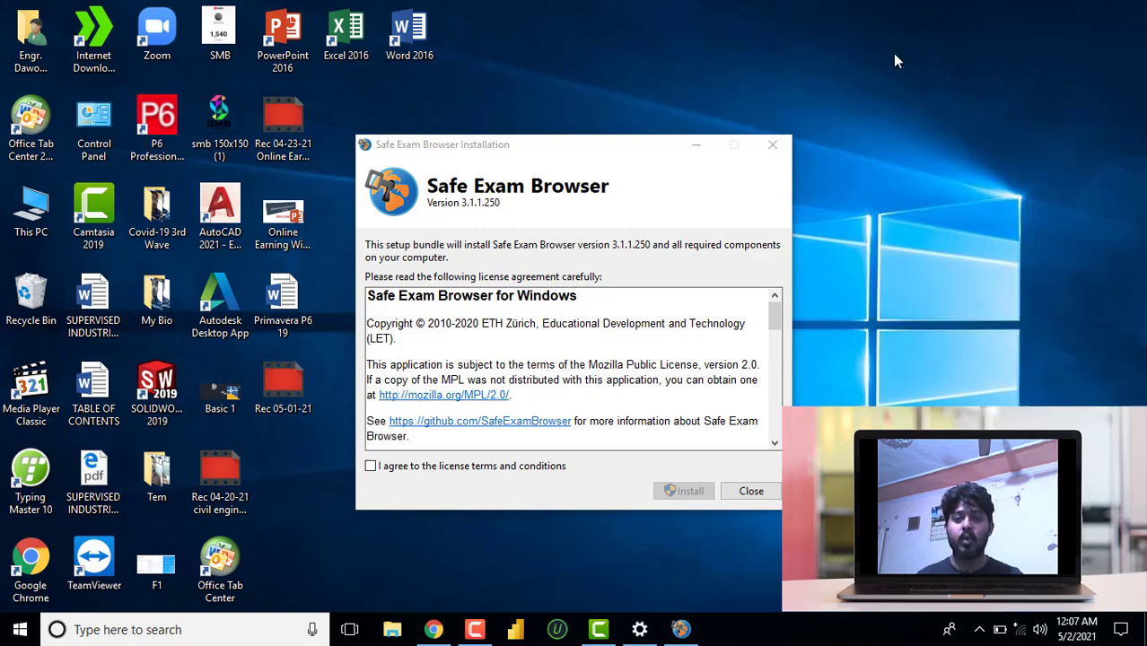
# - Agree to the license terms and conditions and start the Safe Exam Browser installation
pyautogui.click(441, 464)
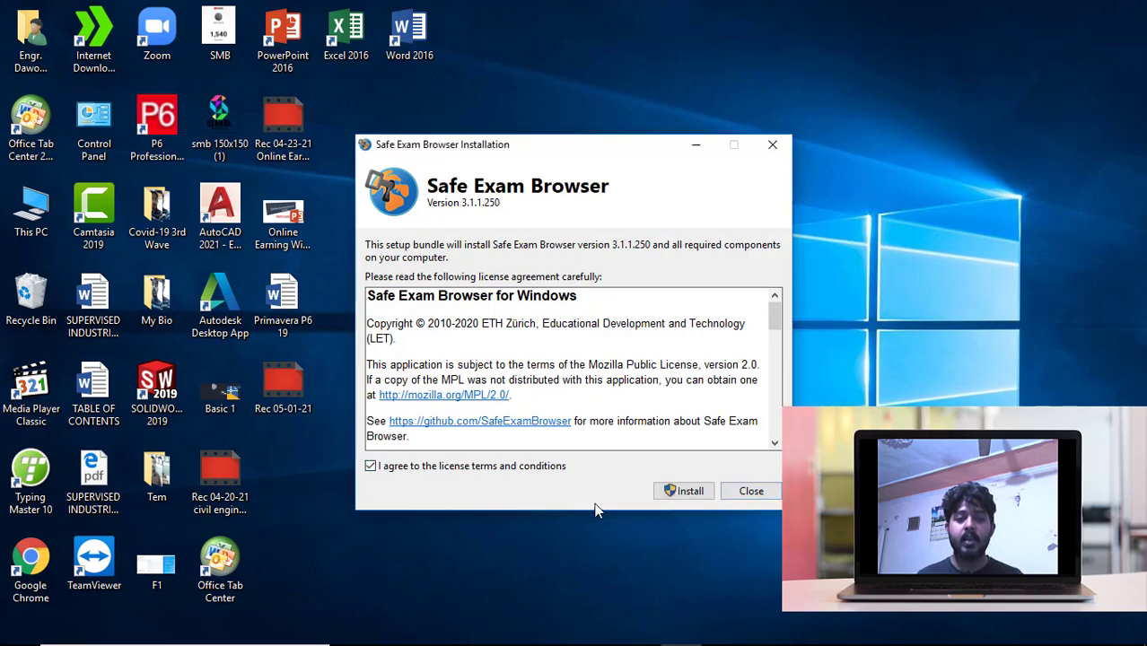
pyautogui.click(693, 492)
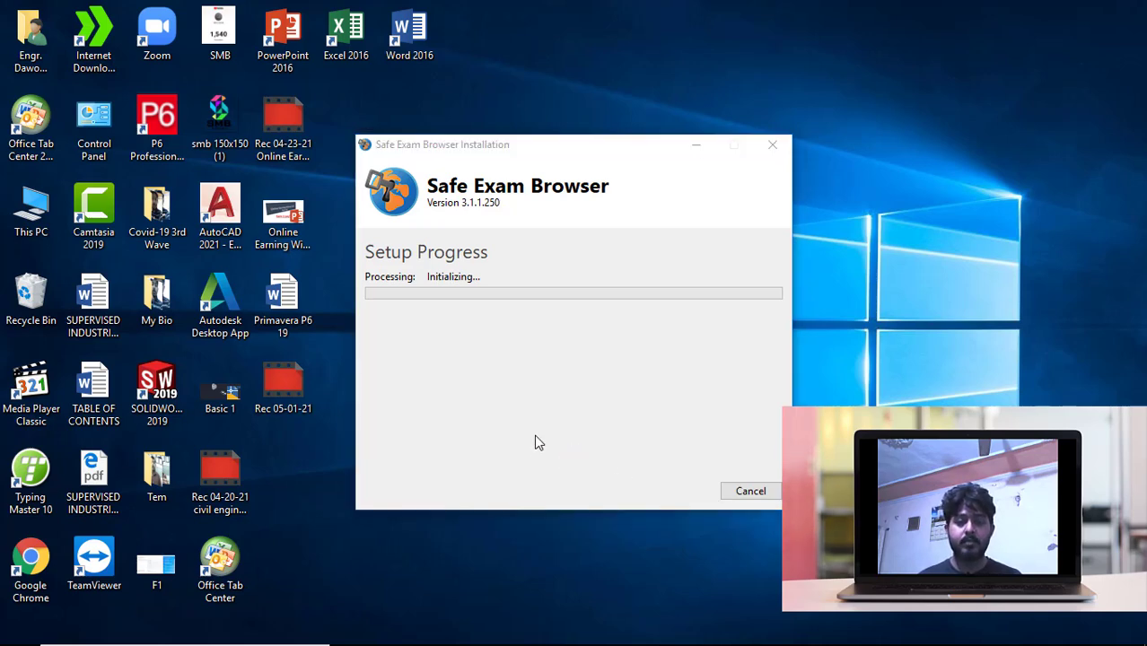
pyautogui.click(706, 153)
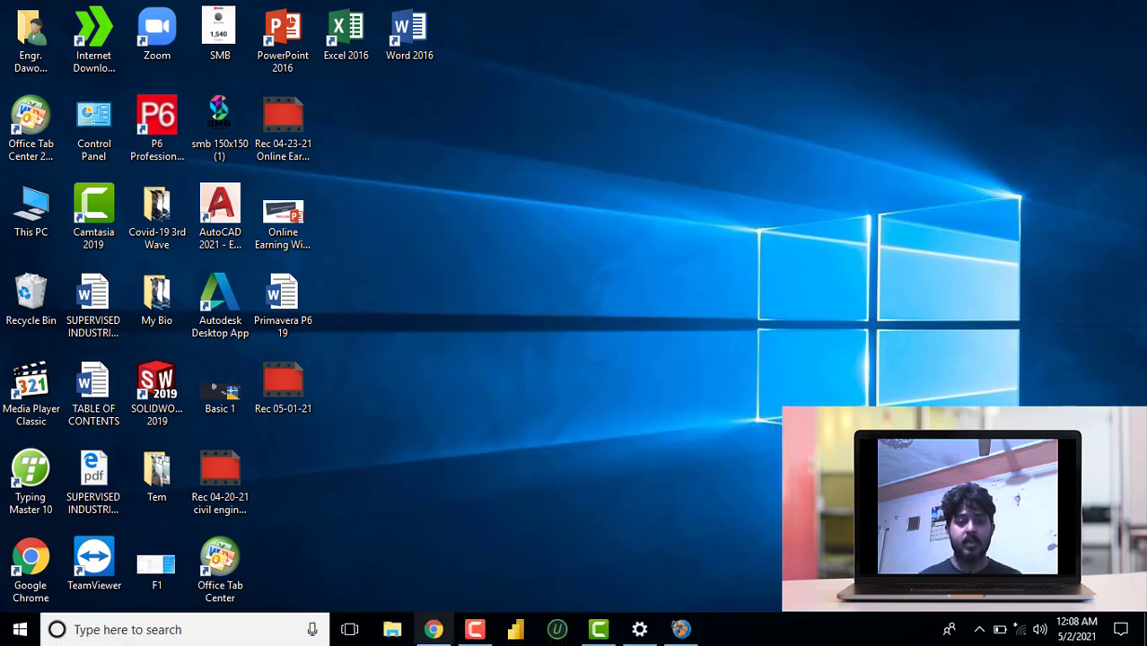
pyautogui.click(433, 632)
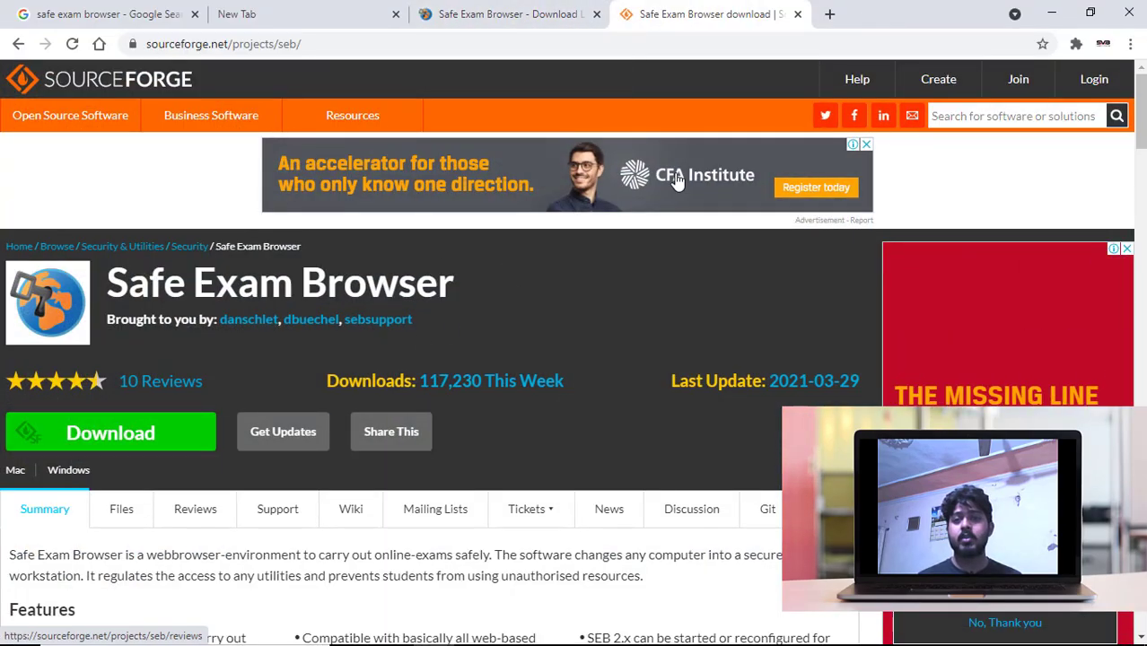
pyautogui.click(1053, 14)
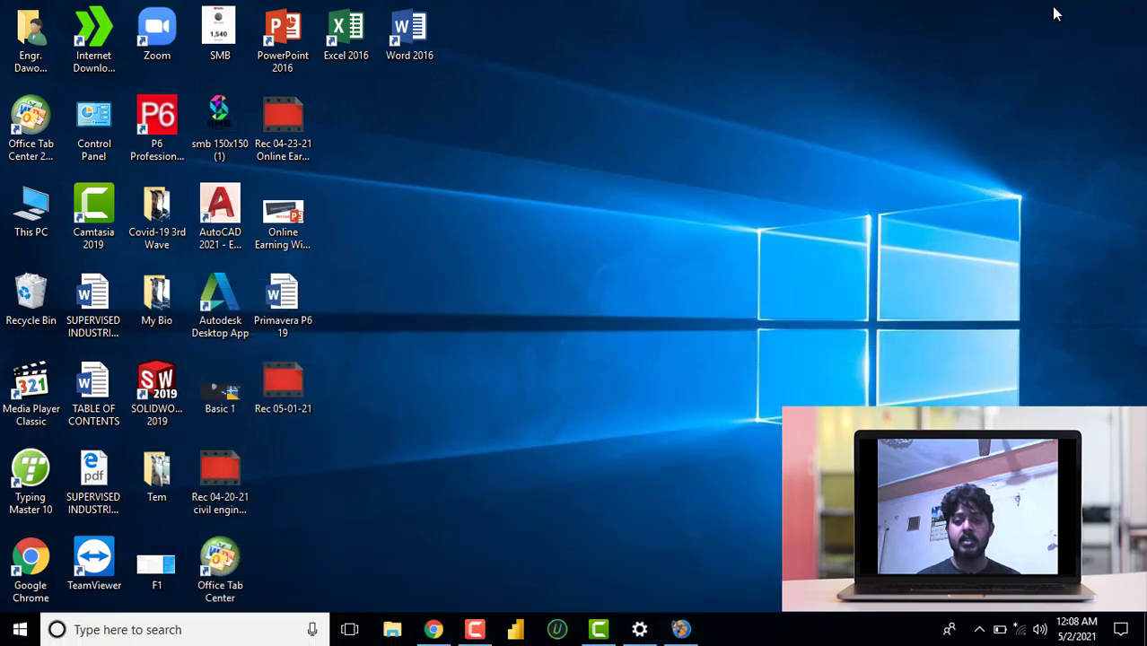
pyautogui.click(681, 631)
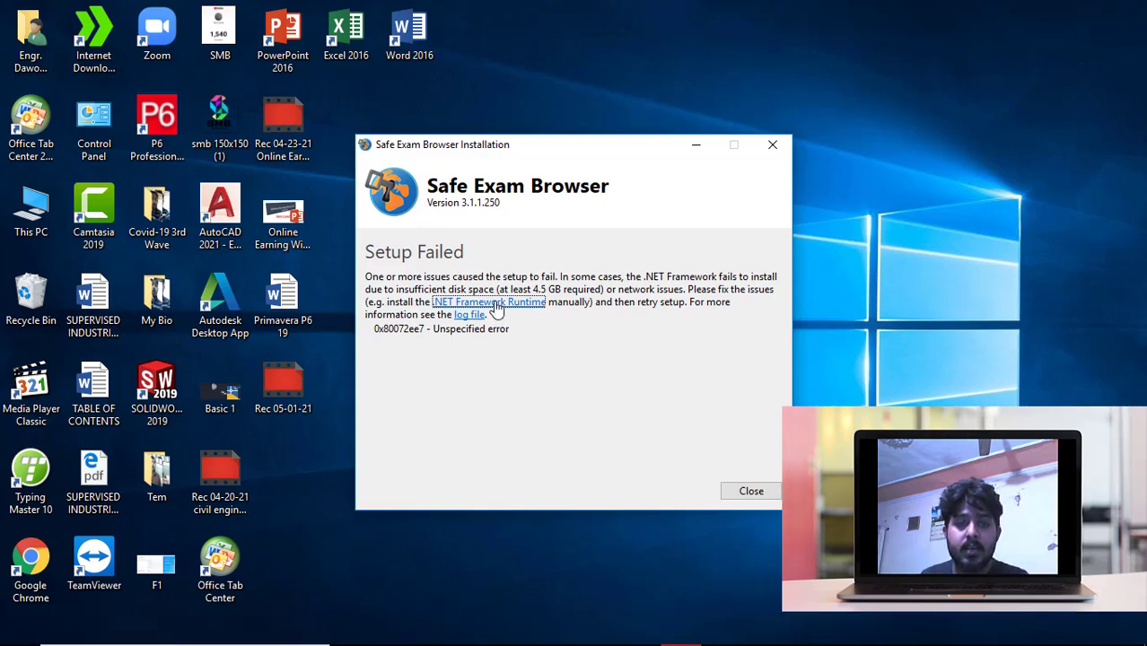
# - Open the setup's log file and read through its entries for the cause of the installation error
pyautogui.click(468, 314)
pyautogui.scroll(-5, 504, 325)
pyautogui.scroll(-10, 505, 325)
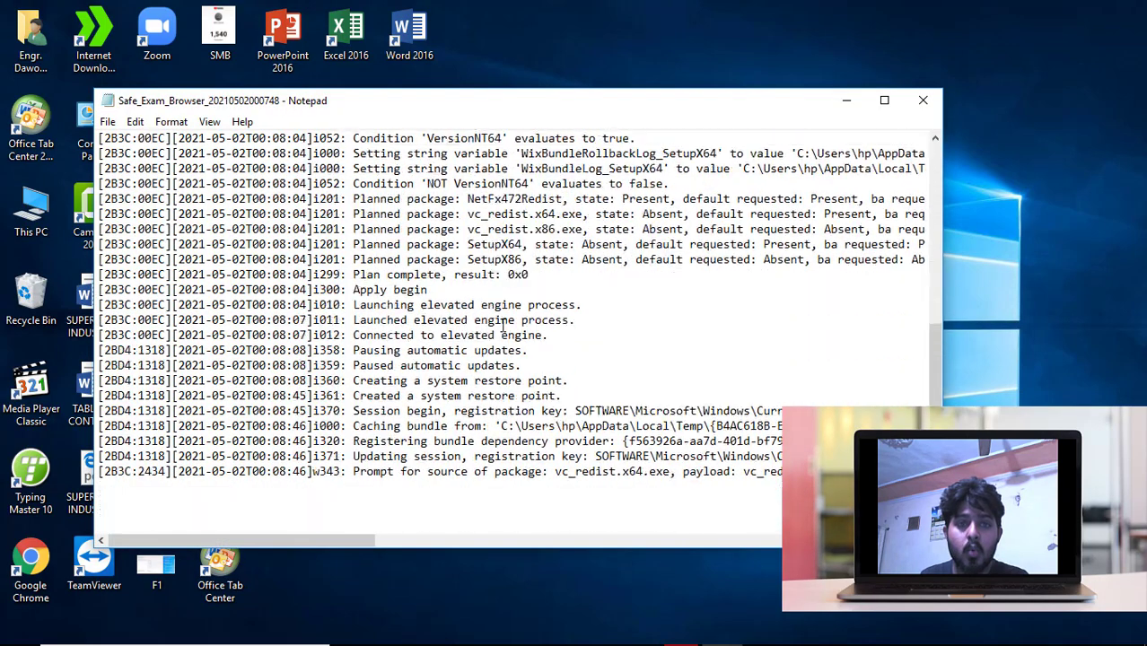
pyautogui.scroll(15, 563, 384)
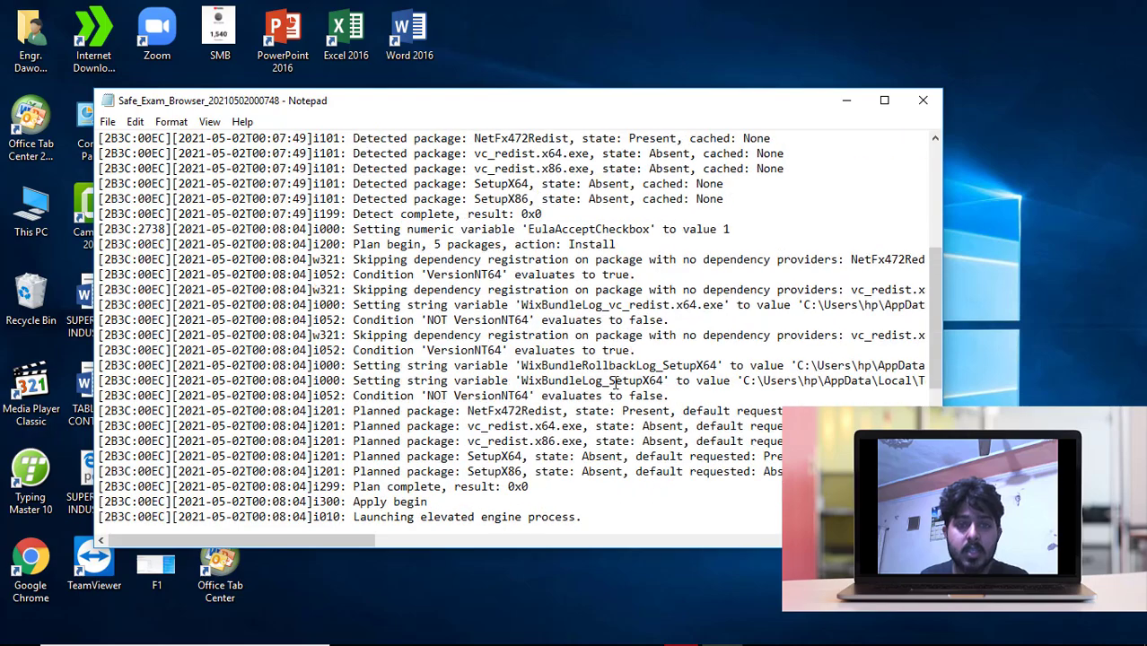
pyautogui.scroll(-15, 616, 381)
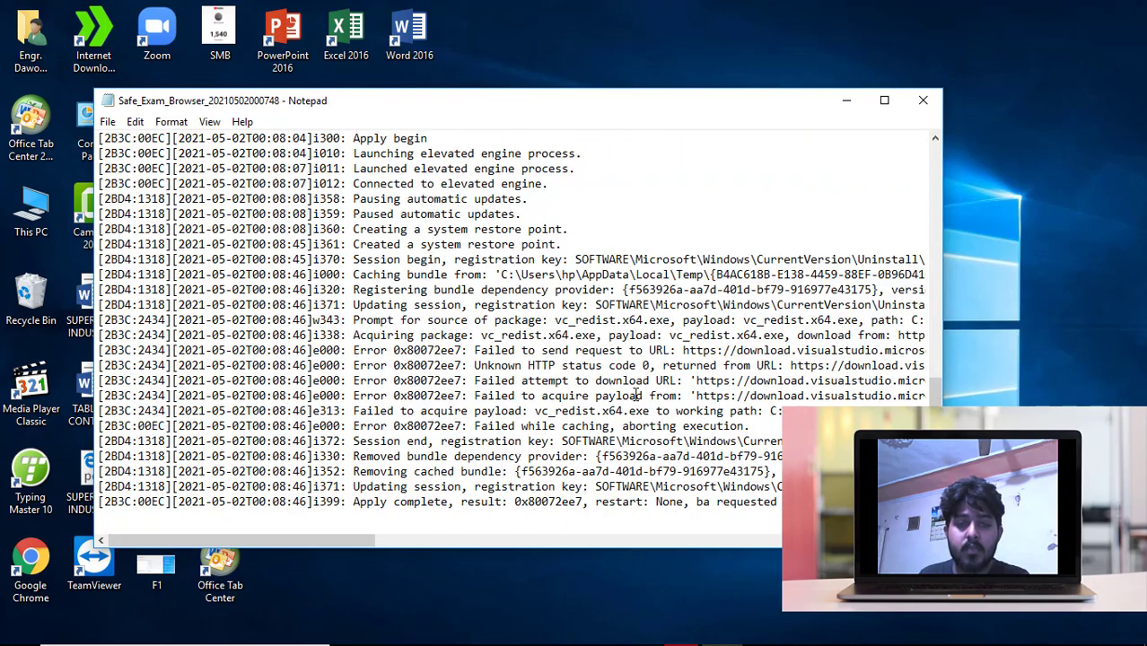
# - Close the setup's log file and the failed Safe Exam Browser installation window
pyautogui.click(923, 101)
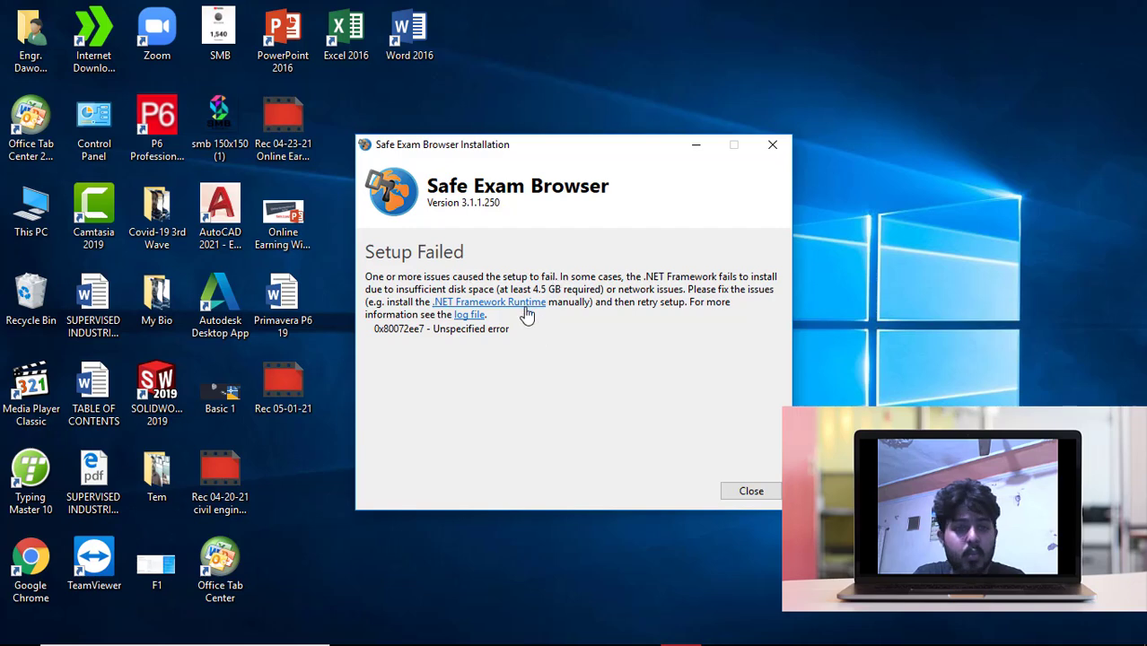
pyautogui.click(750, 492)
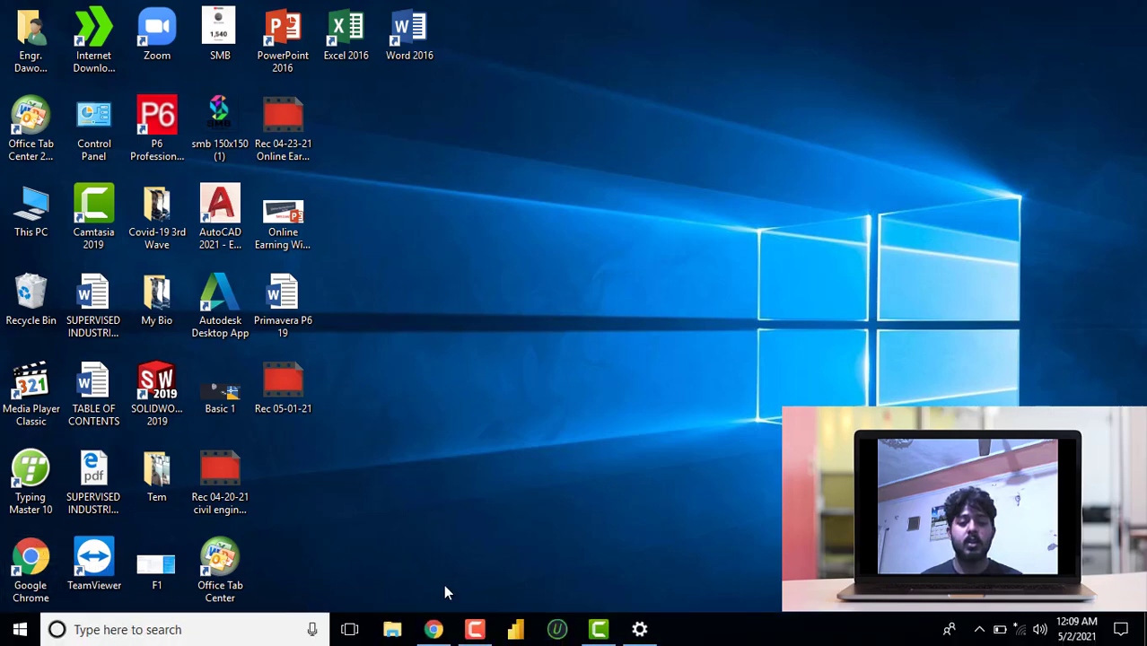
# - Search Google for "netfram work for safe exam browser" in a new Chrome tab
pyautogui.click(432, 630)
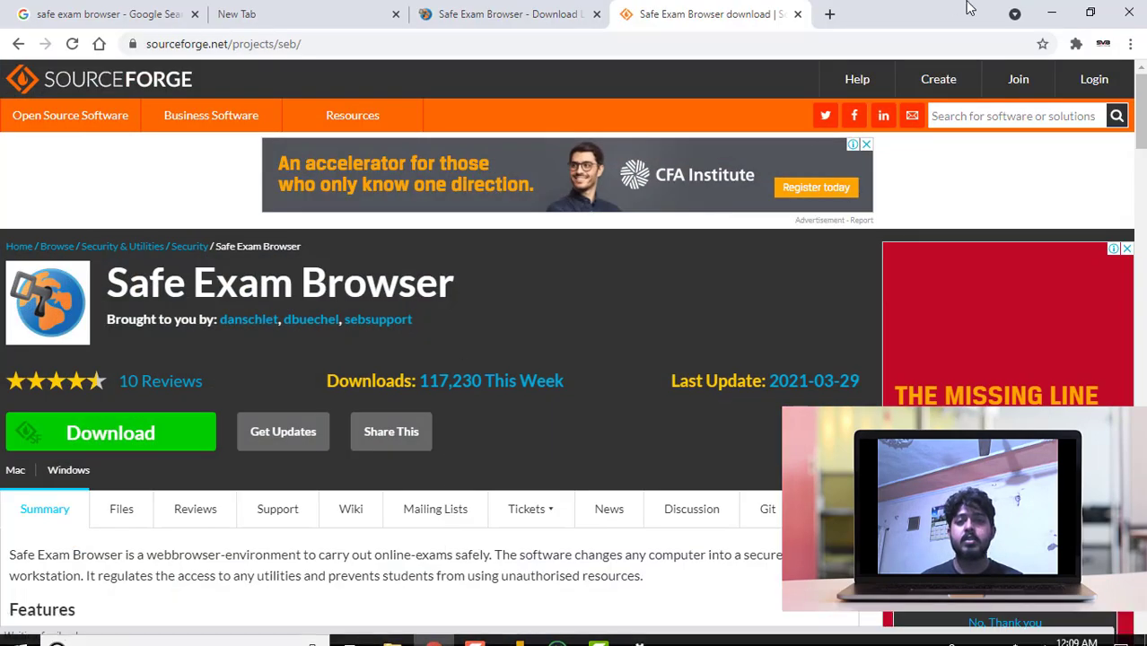
pyautogui.click(829, 13)
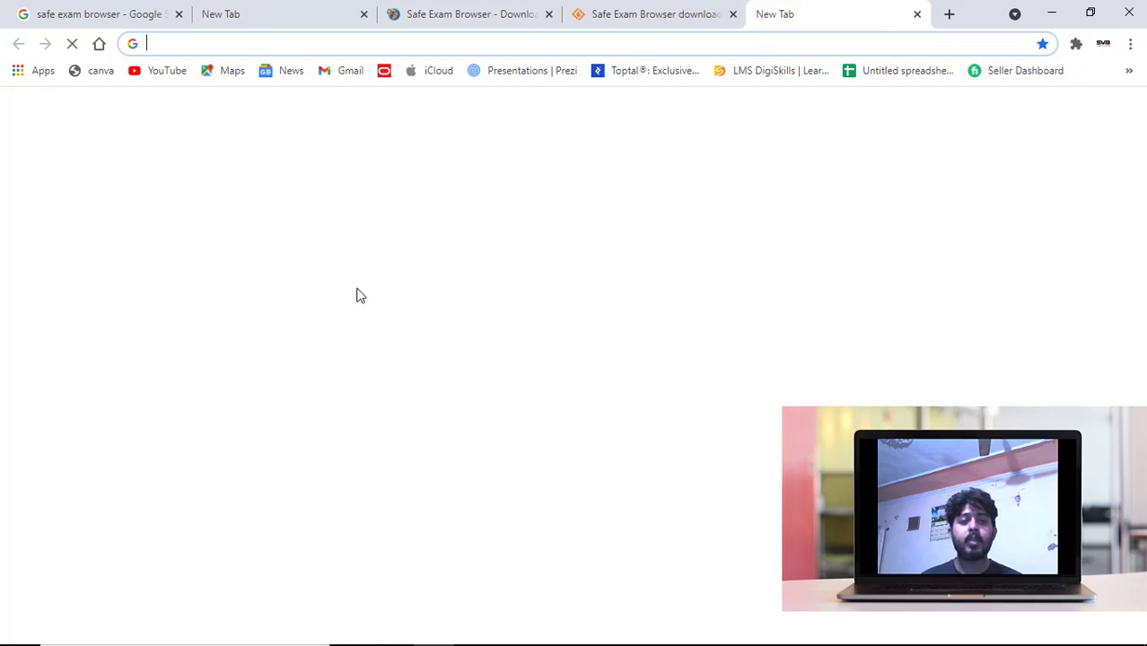
pyautogui.click(474, 355)
pyautogui.write('net ')
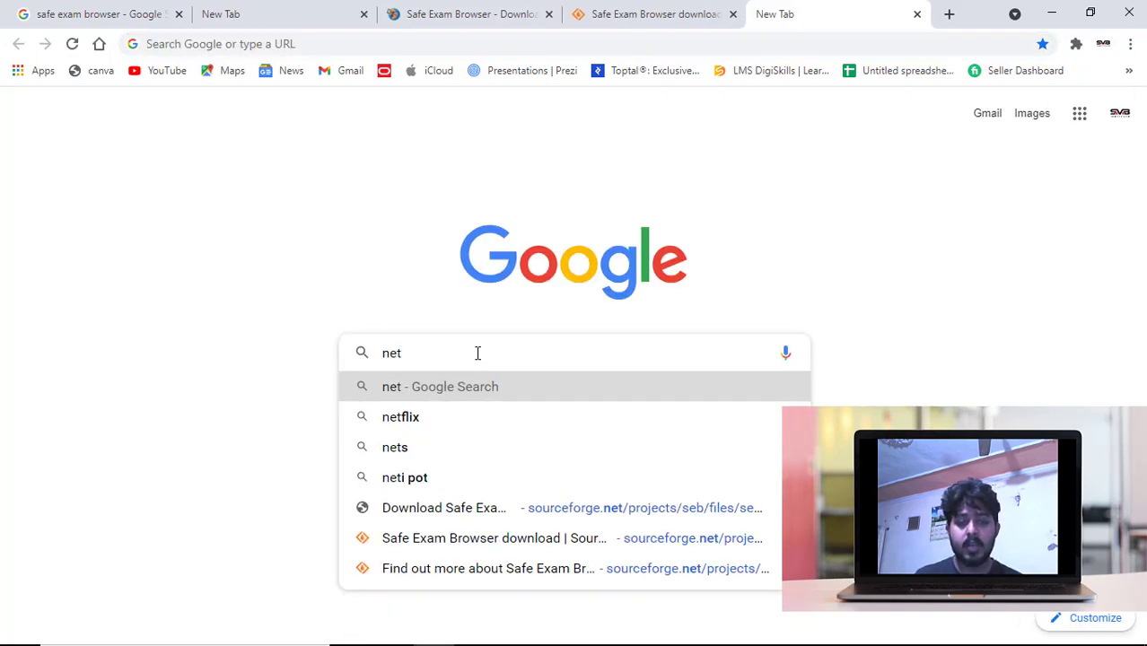
pyautogui.write('fram w')
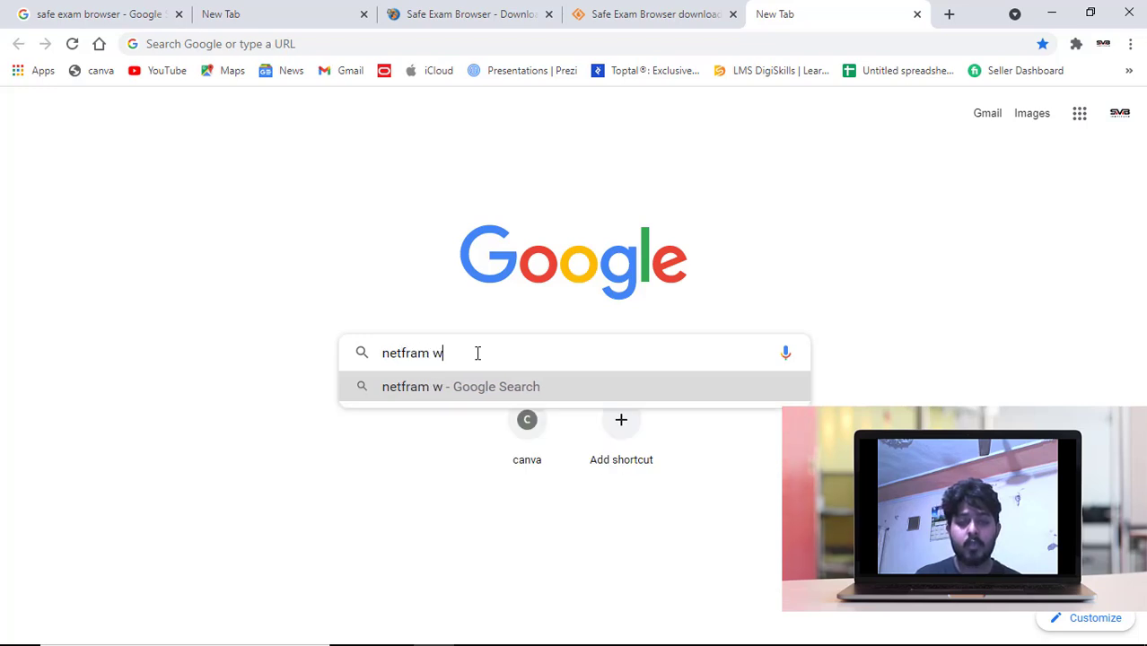
pyautogui.write('ork for sa')
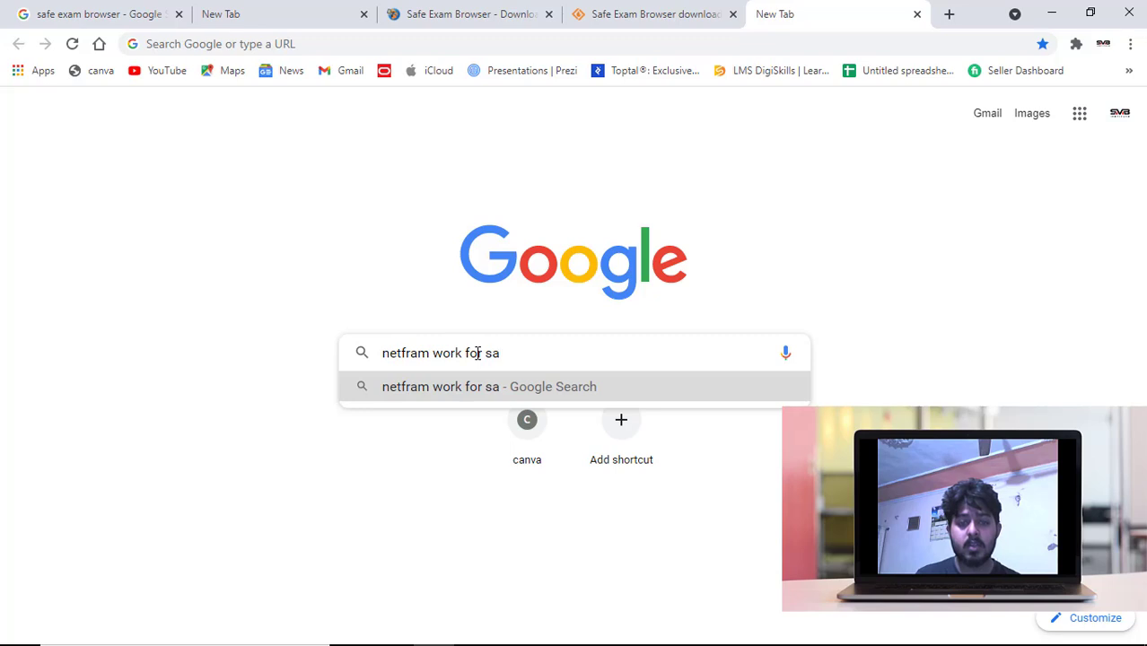
pyautogui.write('fe eam')
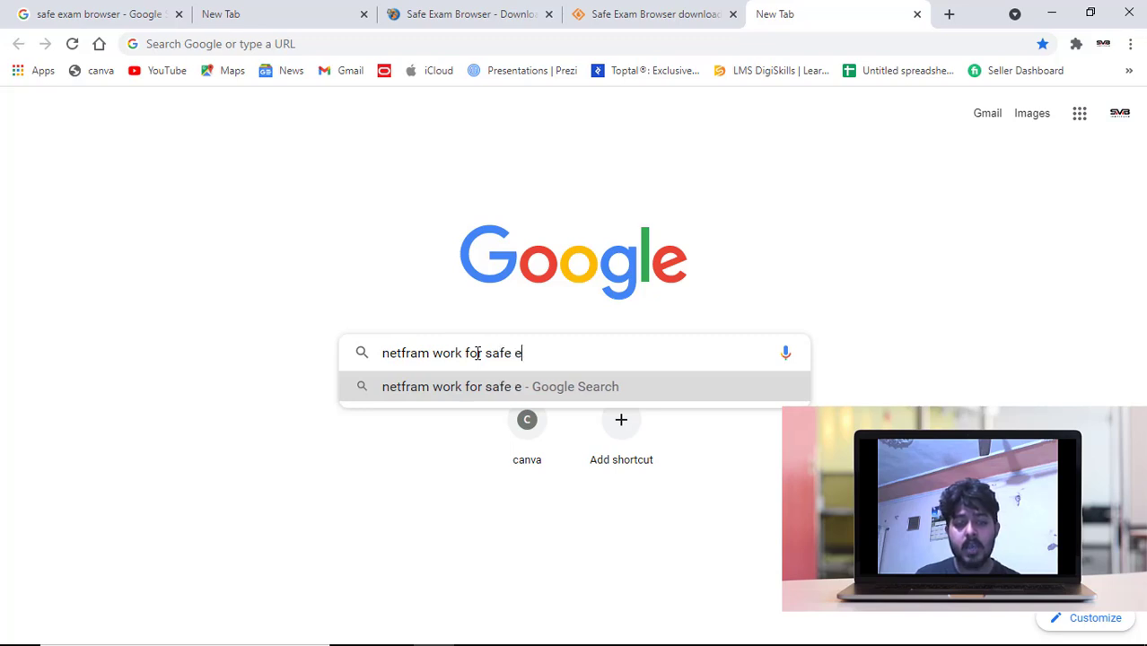
pyautogui.press('BackSpace')
pyautogui.press('BackSpace')
pyautogui.press('BackSpace')
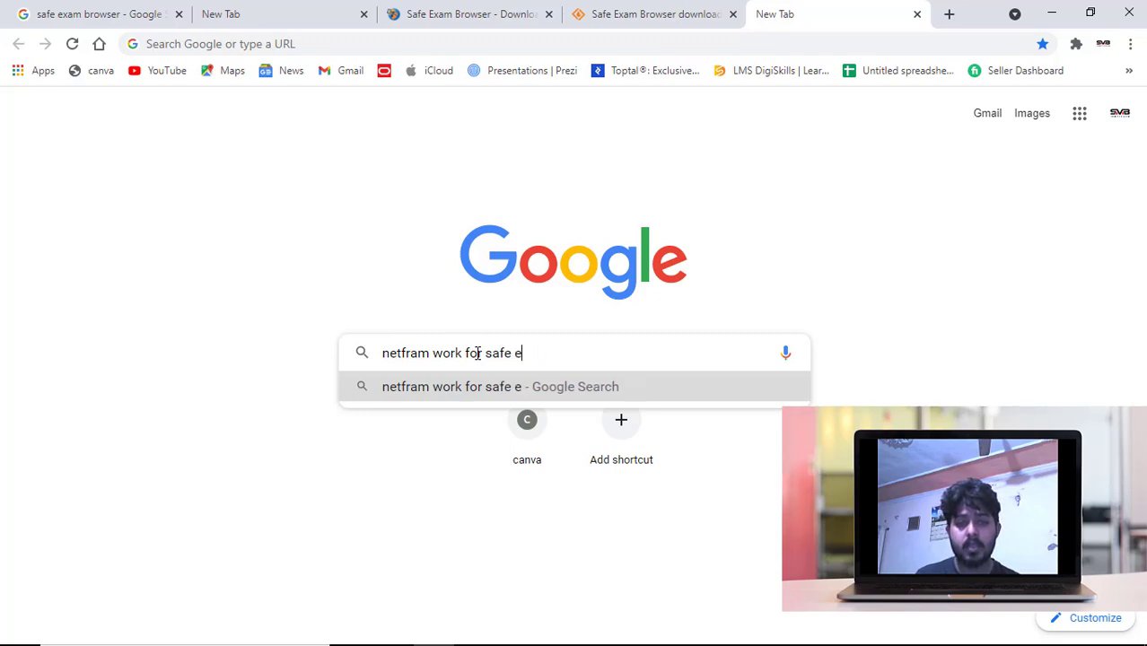
pyautogui.write('exam ')
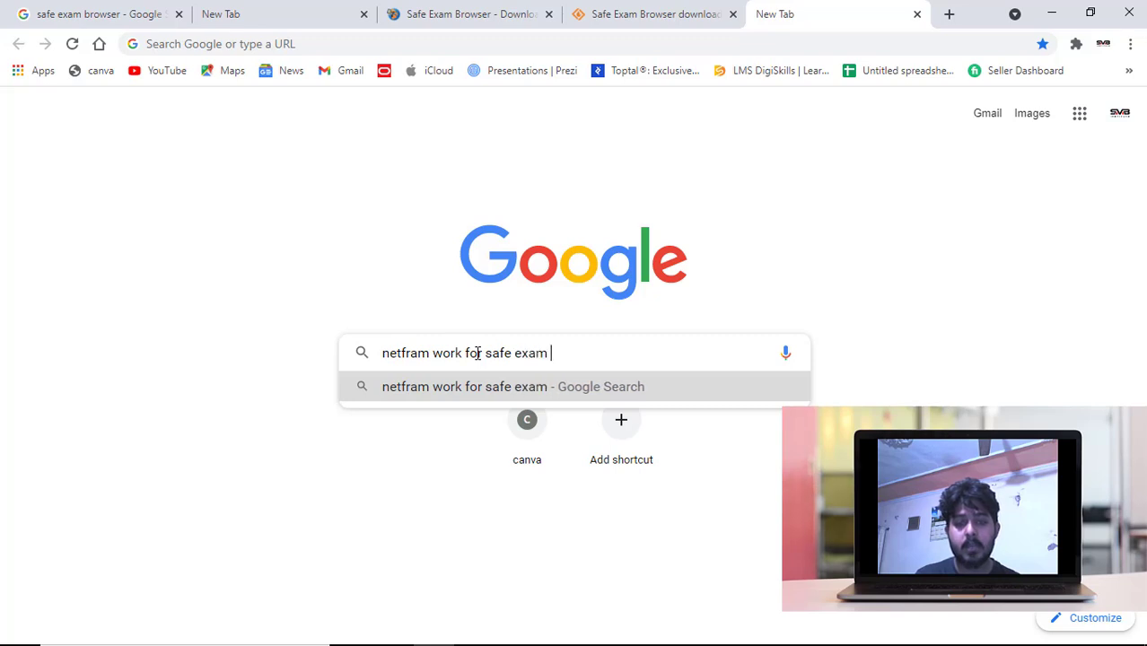
pyautogui.write('brow')
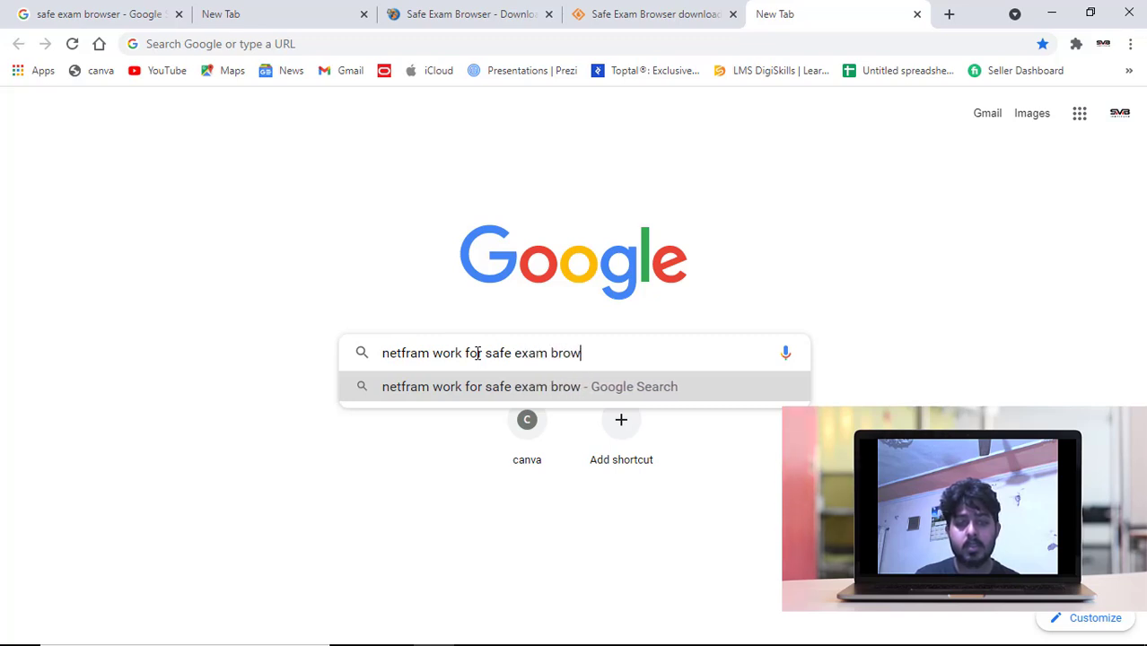
pyautogui.write('ser')
pyautogui.press('Return')
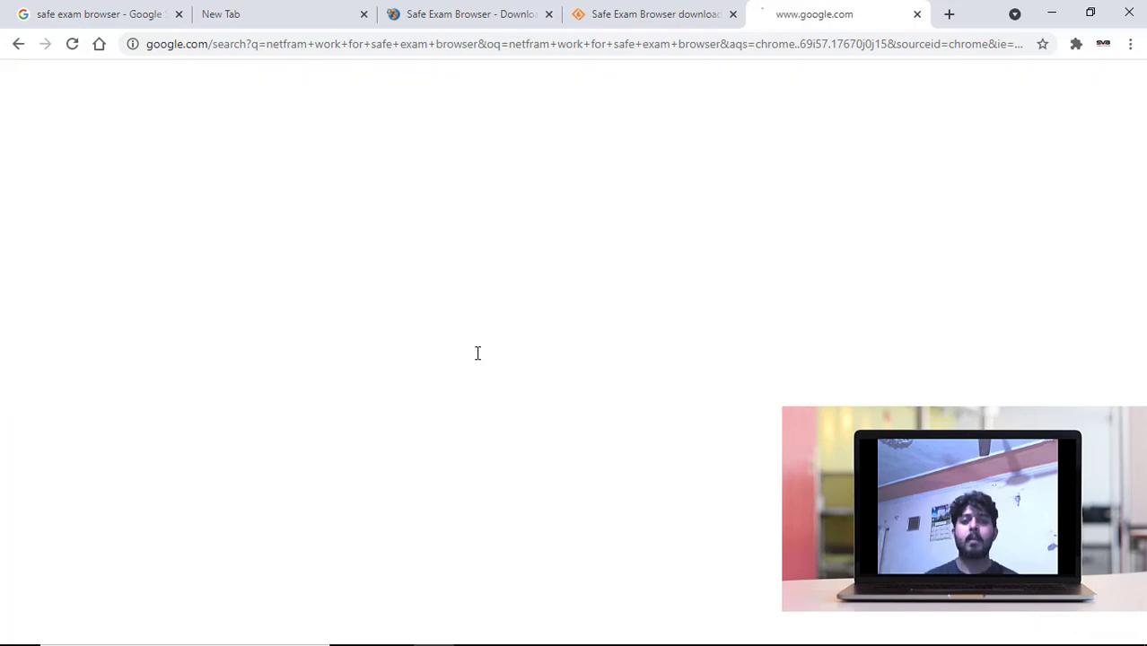
# - Reconnect the computer to the Q-Link_3D1BEA Wi-Fi network and dismiss the network list
pyautogui.moveTo(1032, 643)
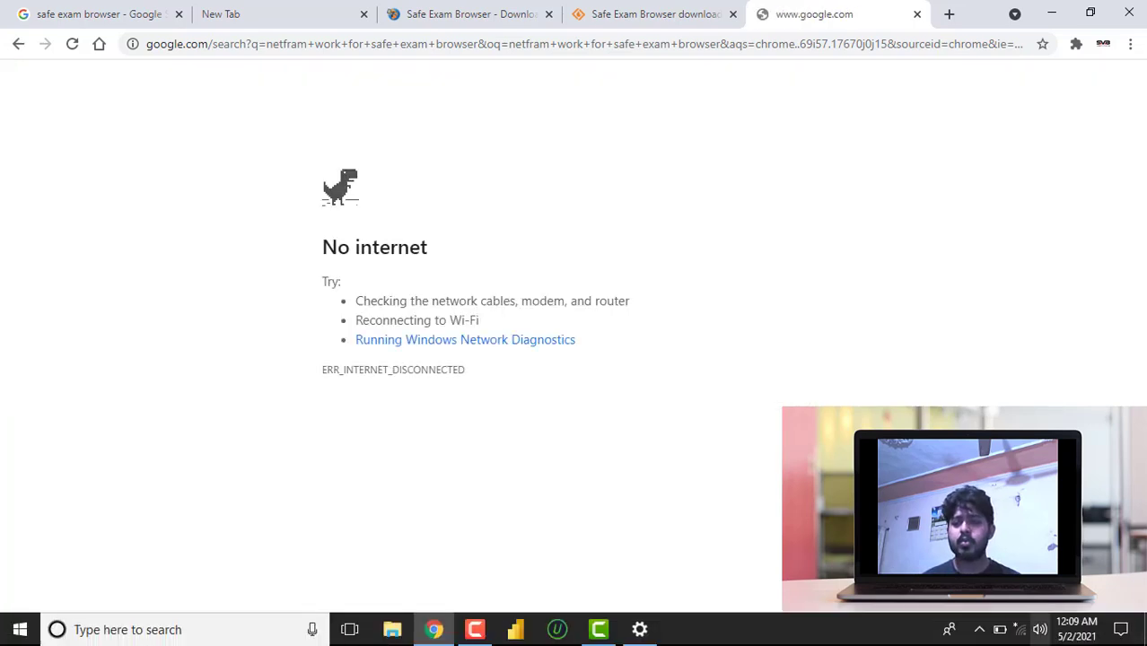
pyautogui.click(1026, 635)
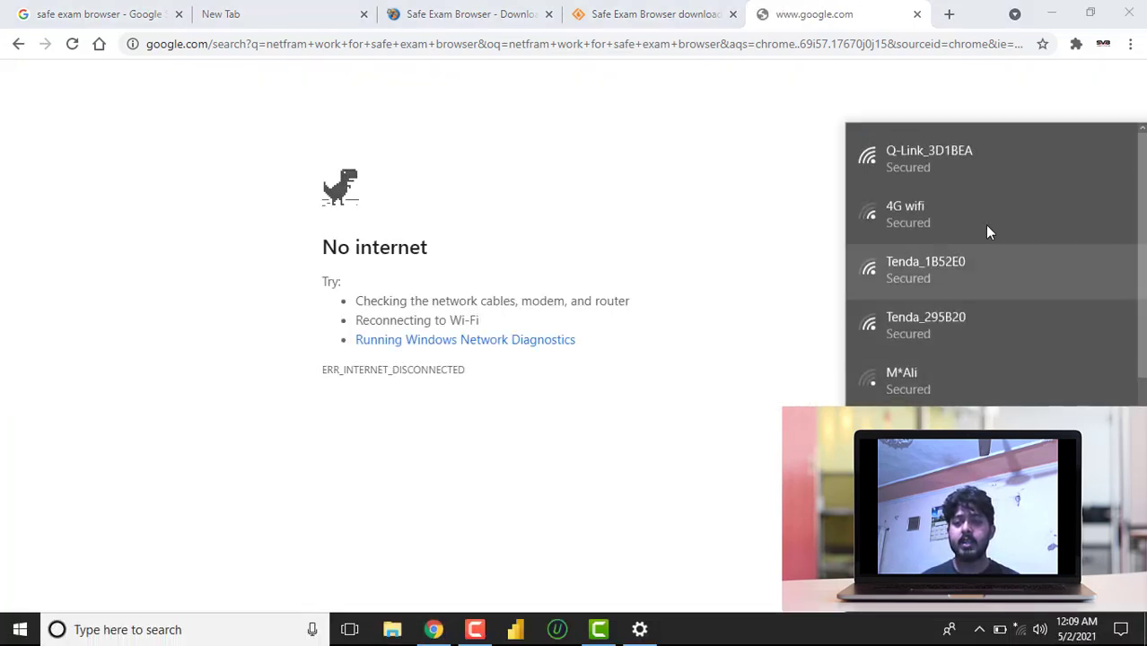
pyautogui.click(974, 182)
pyautogui.click(962, 203)
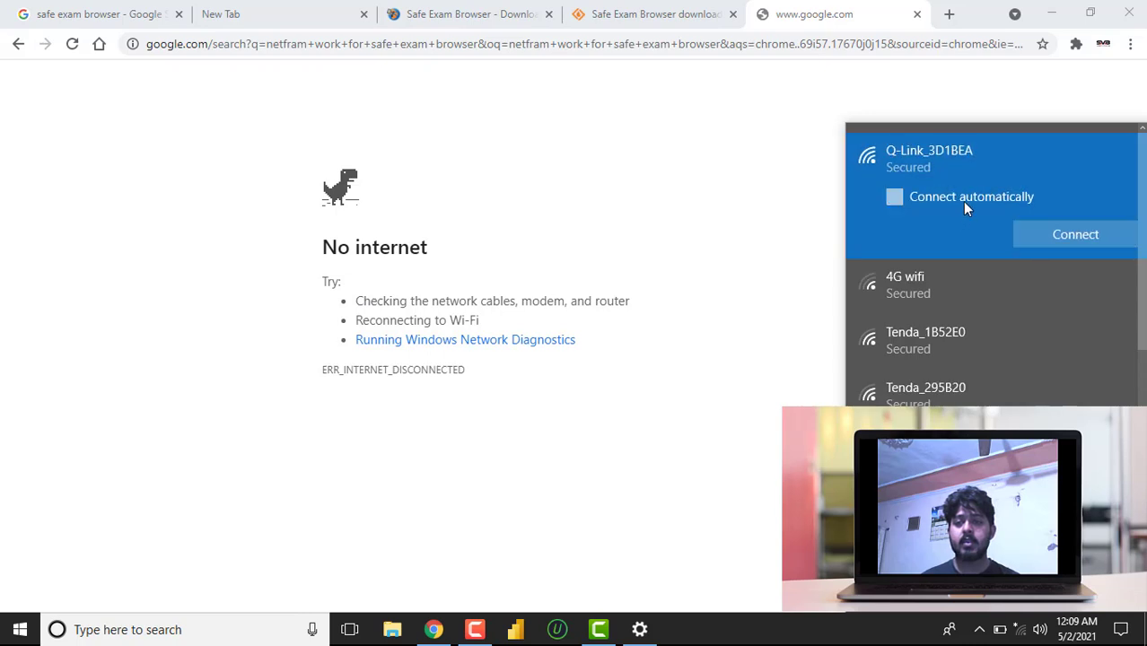
pyautogui.click(1026, 236)
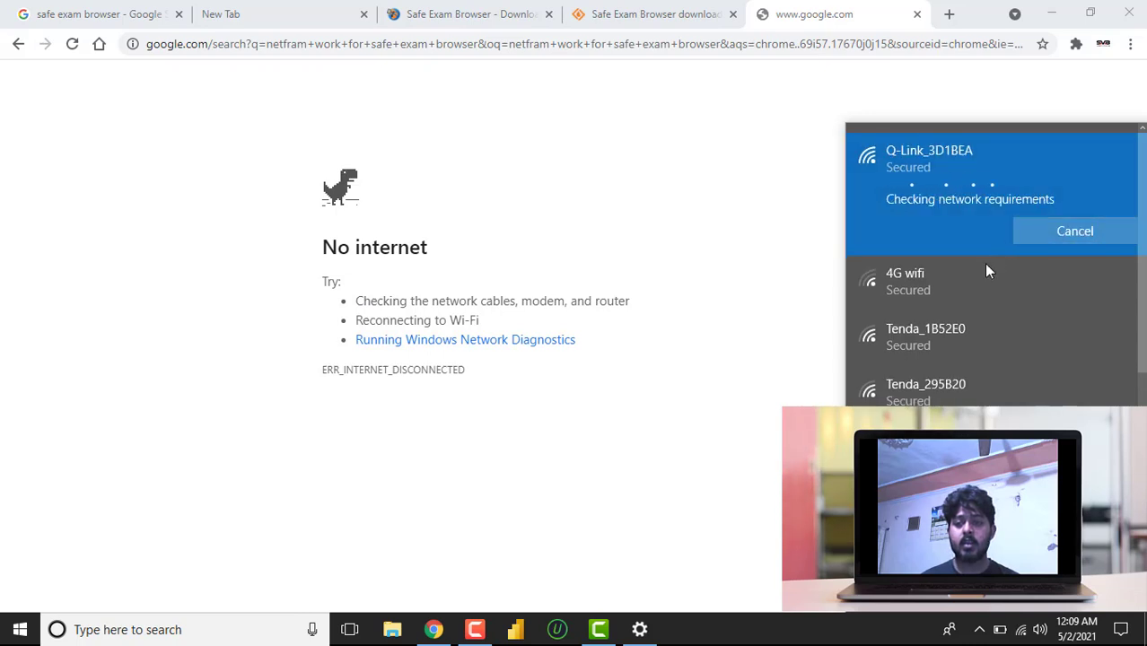
pyautogui.click(781, 254)
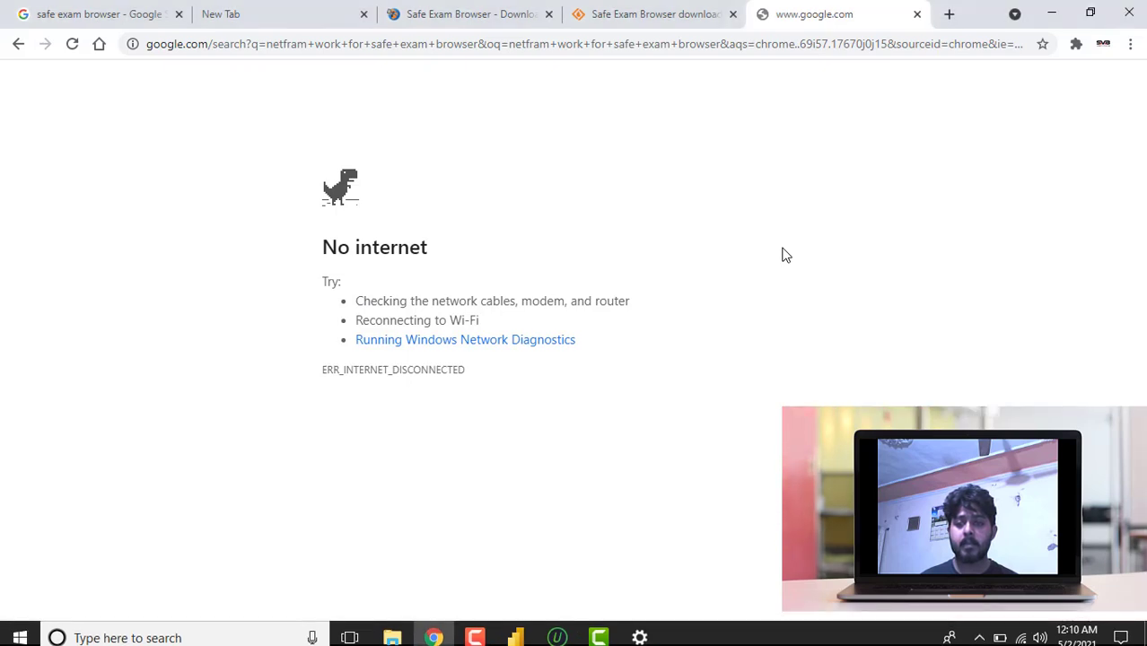
# - Reload the search page and switch to the corrected query "net framework for safe exam browser"
pyautogui.click(71, 45)
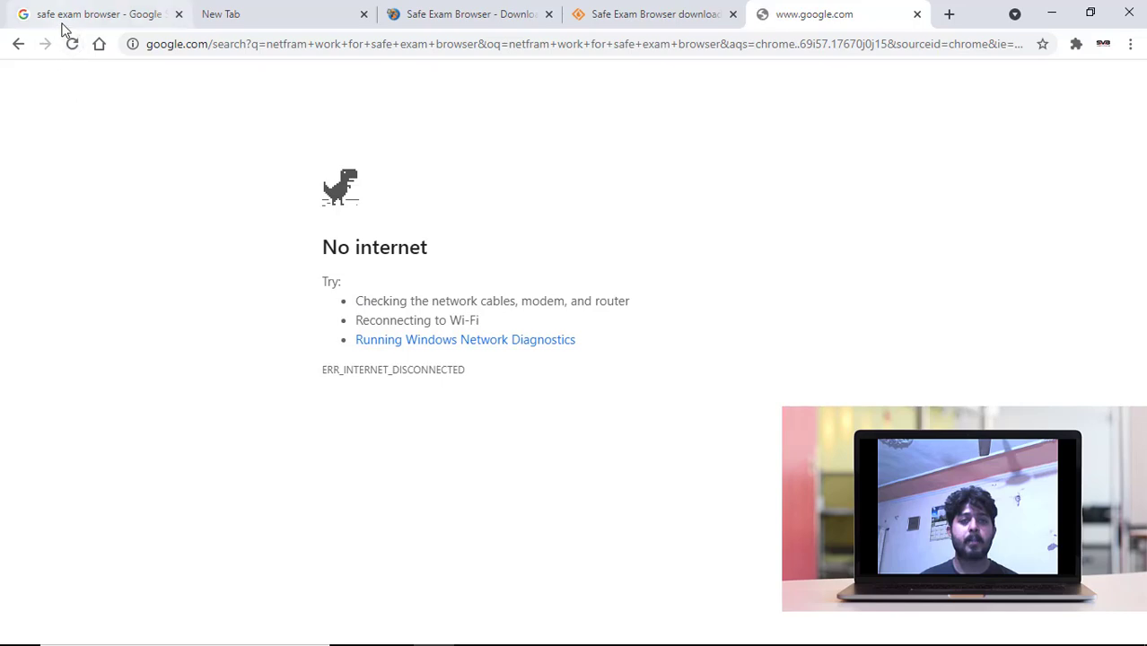
pyautogui.click(74, 45)
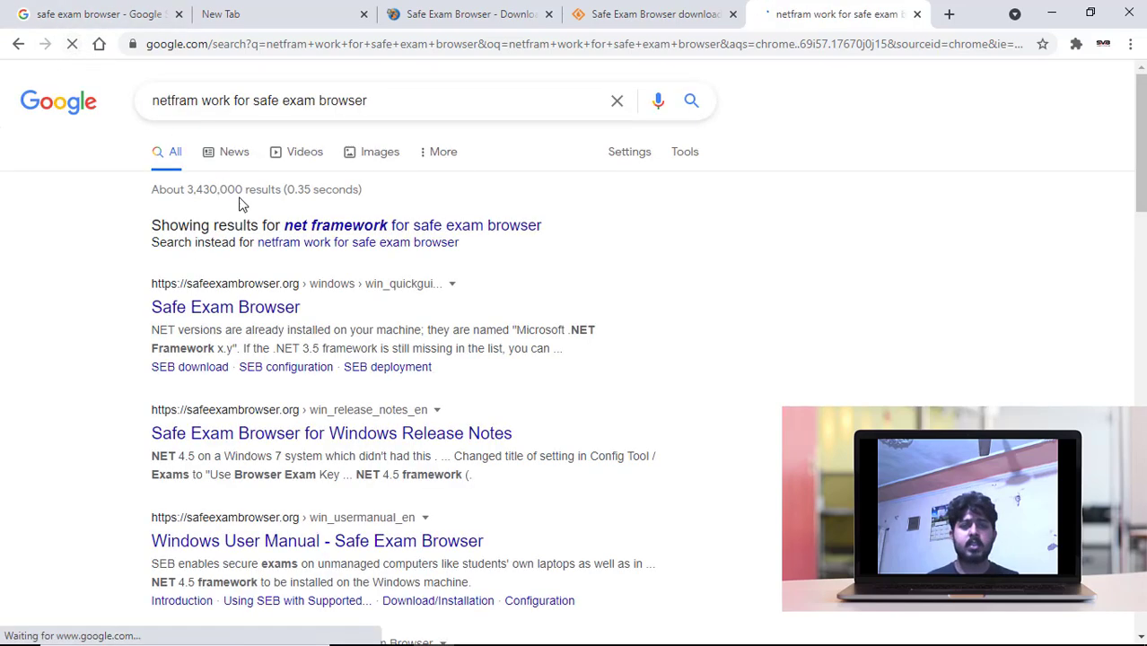
pyautogui.click(385, 225)
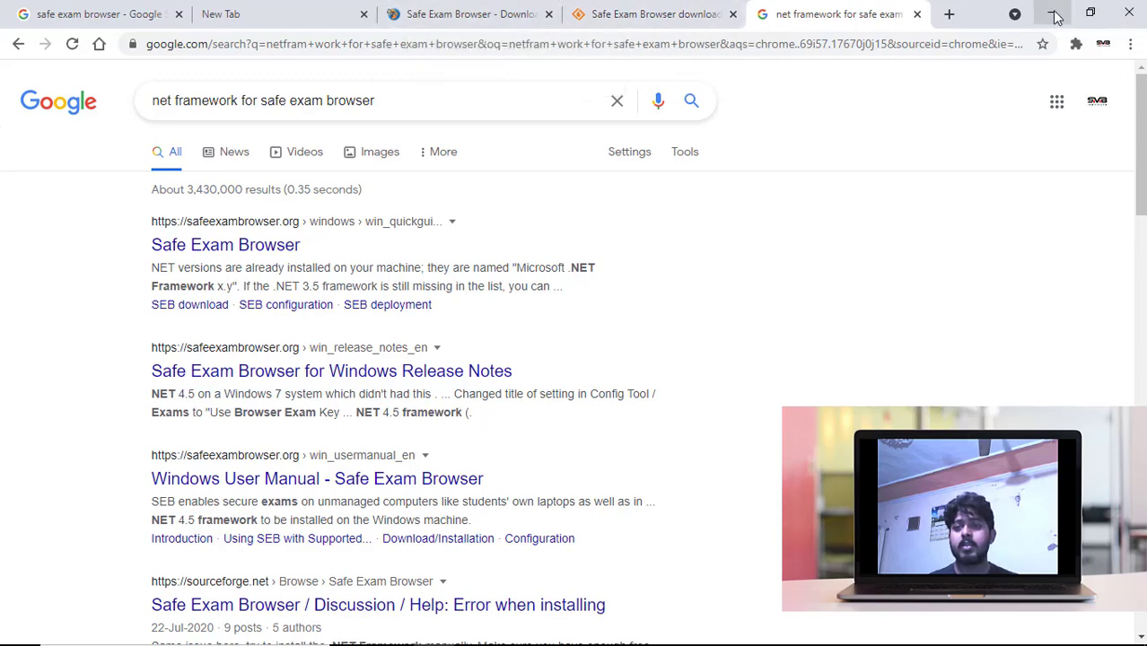
# - Minimize the browser and run SEB_3.1.1.250_SetupBundle from the Programs folder in Downloads as administrator
pyautogui.click(1055, 13)
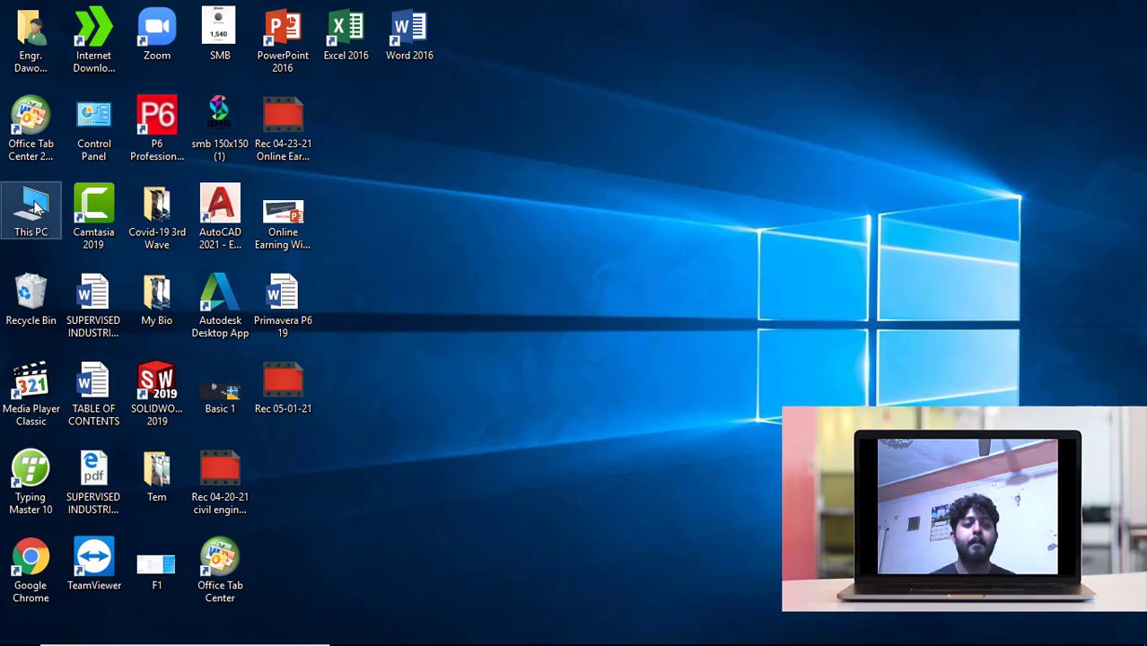
pyautogui.doubleClick(19, 208)
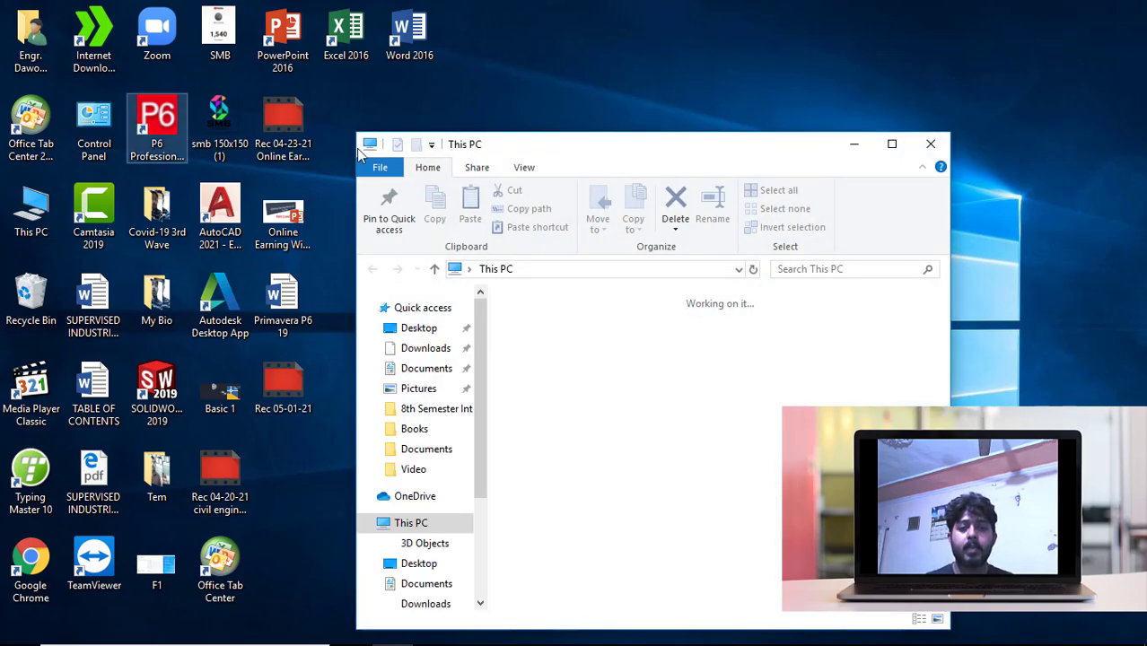
pyautogui.click(440, 356)
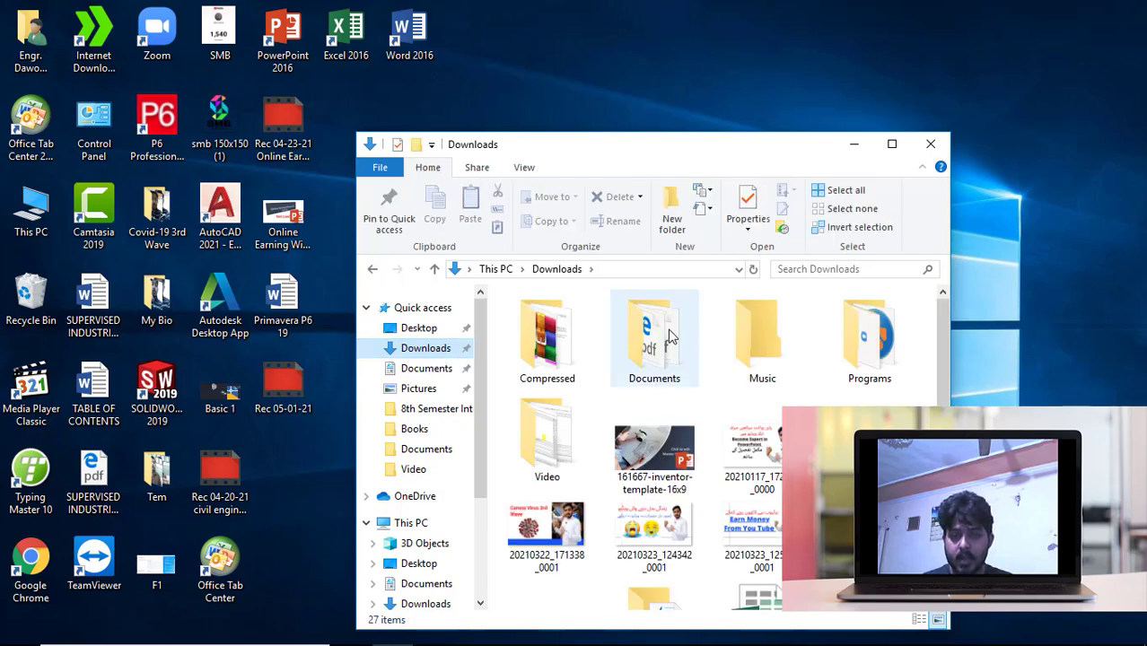
pyautogui.doubleClick(860, 339)
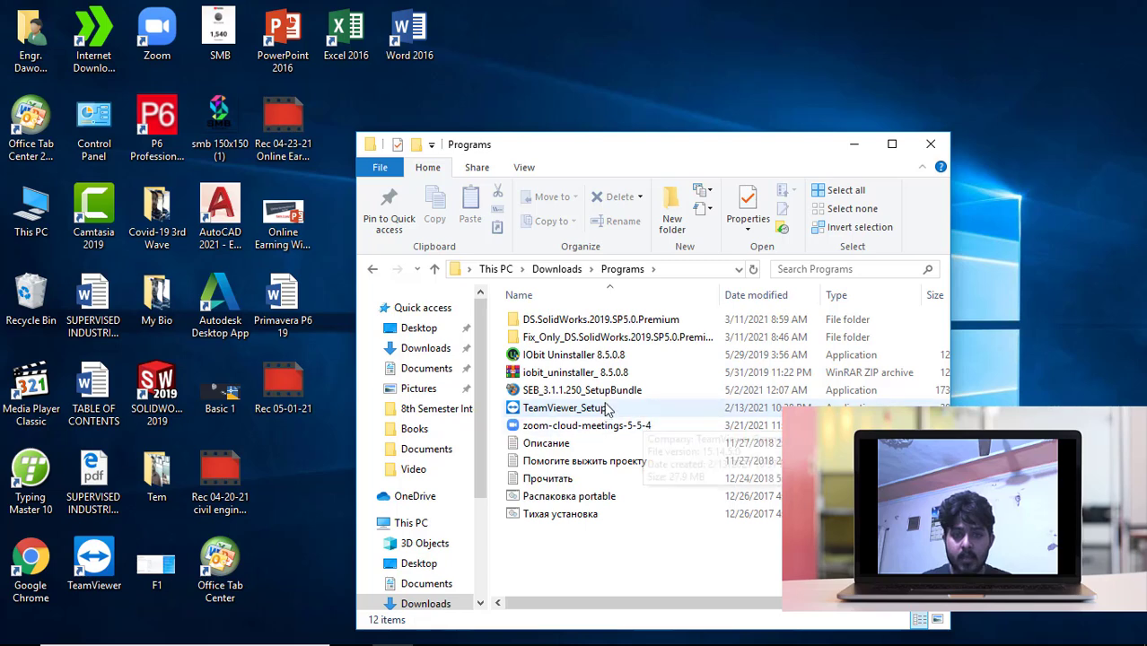
pyautogui.click(609, 397)
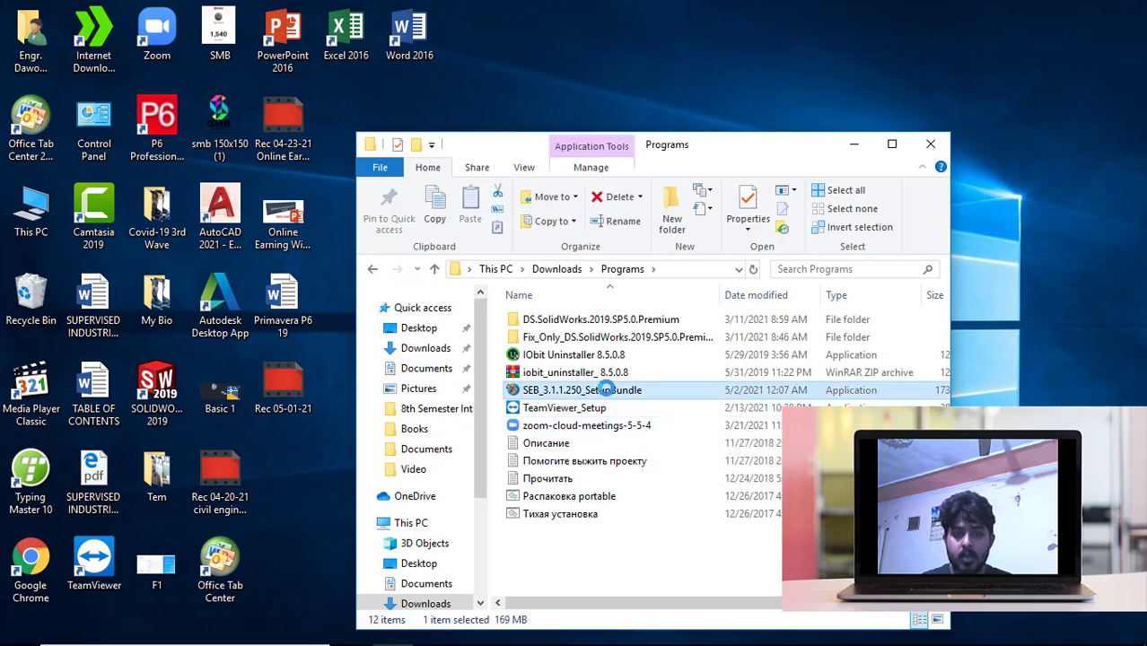
pyautogui.rightClick(609, 394)
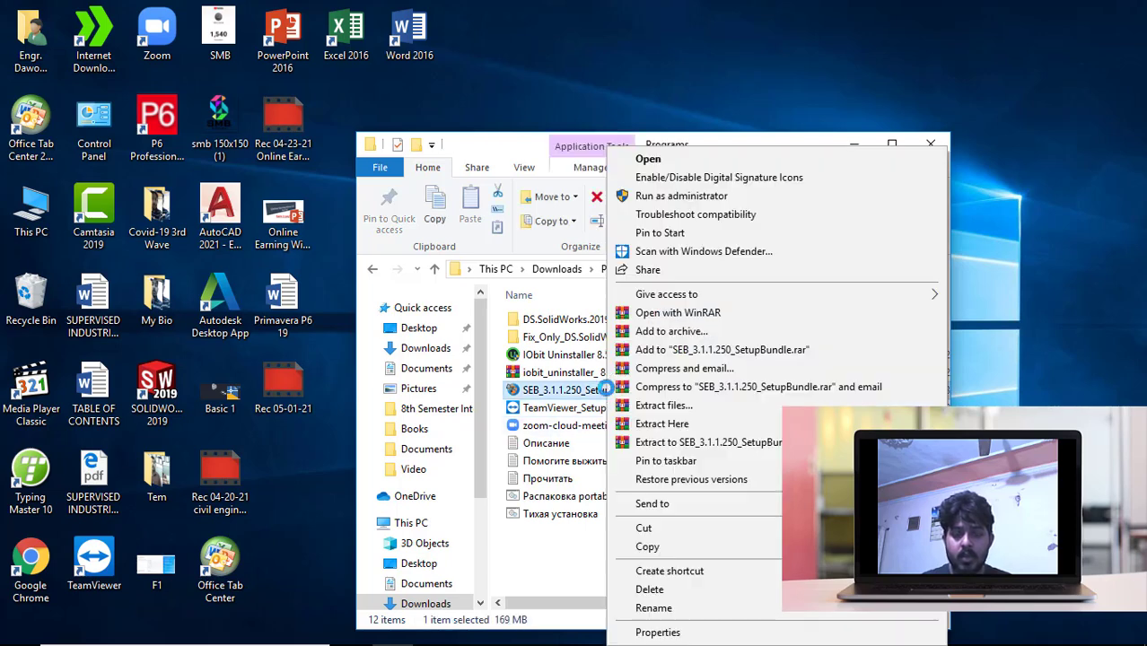
pyautogui.click(729, 197)
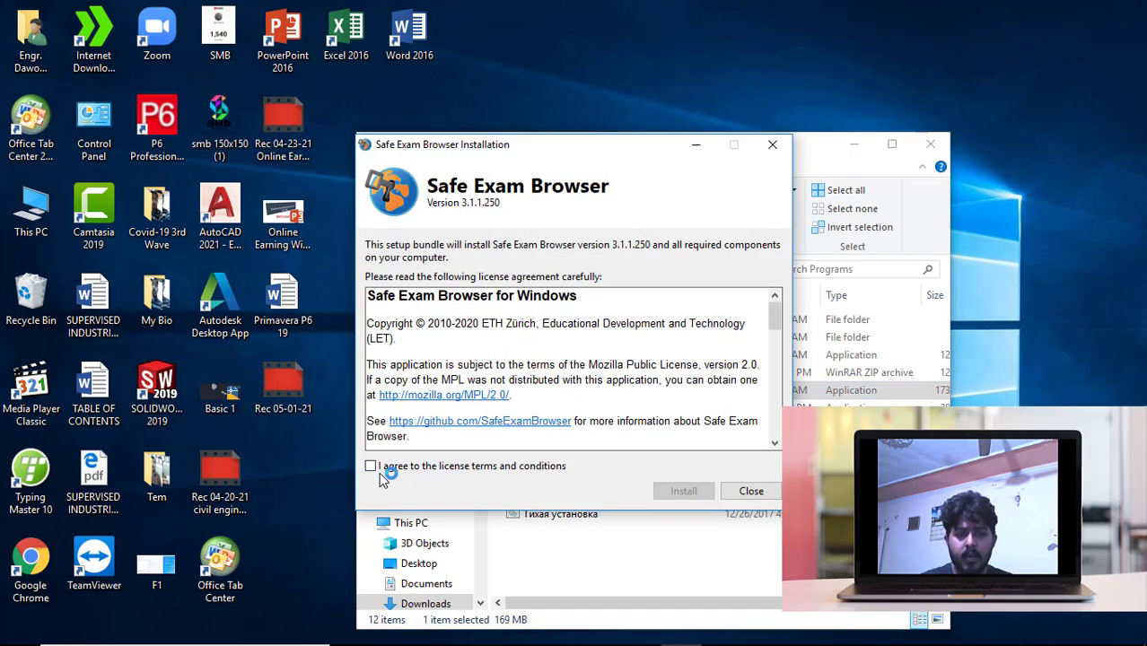
# - Accept the license terms and conditions and restart the Safe Exam Browser installation
pyautogui.click(373, 468)
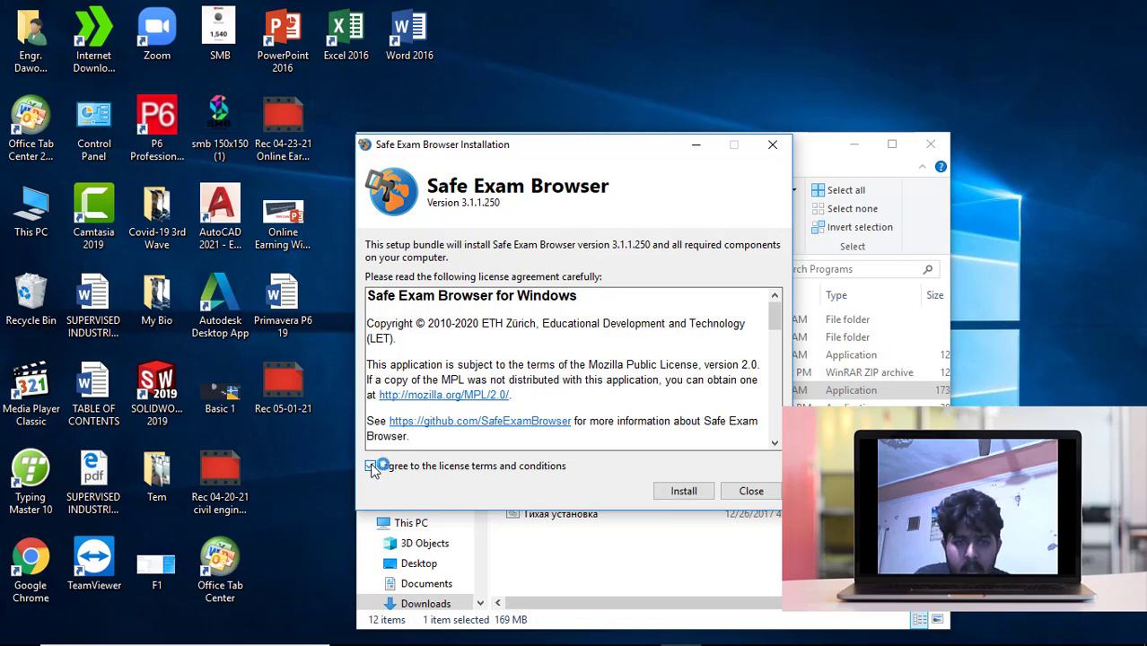
pyautogui.click(675, 493)
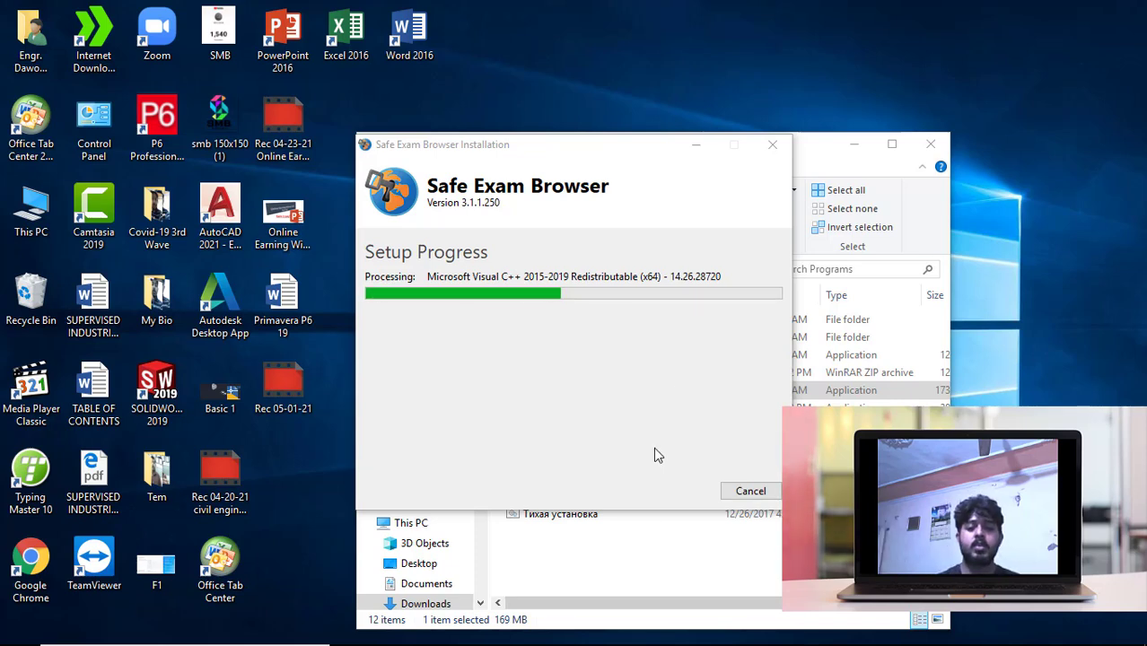
# - Minimize the installation window and the Programs folder window while setup keeps running
pyautogui.moveTo(628, 643)
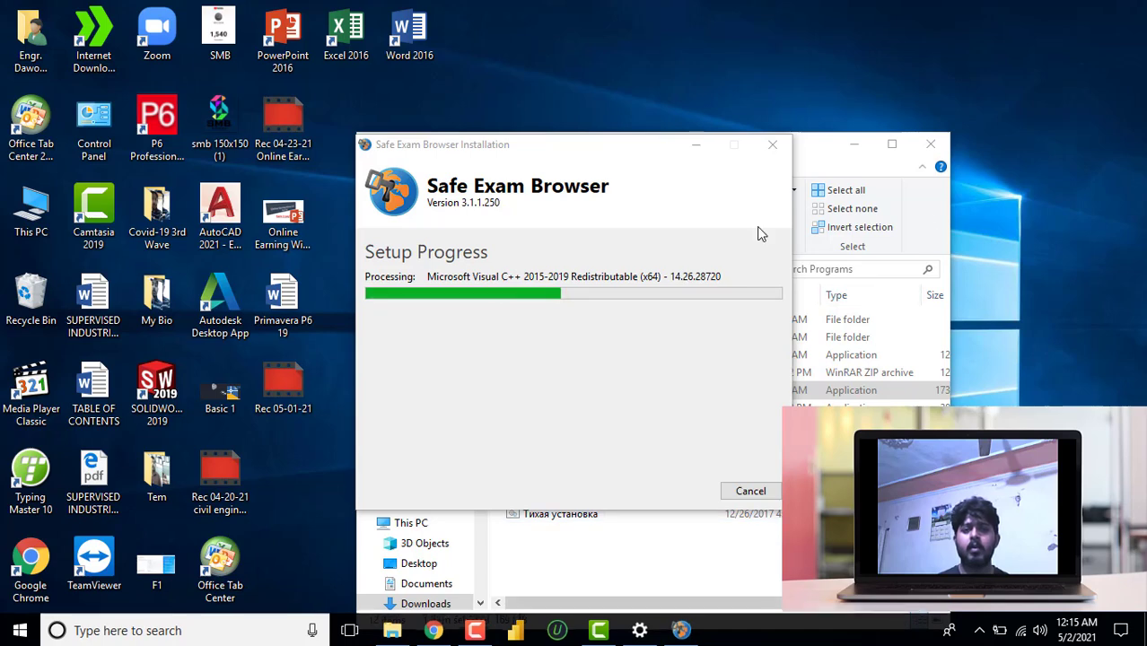
pyautogui.click(694, 146)
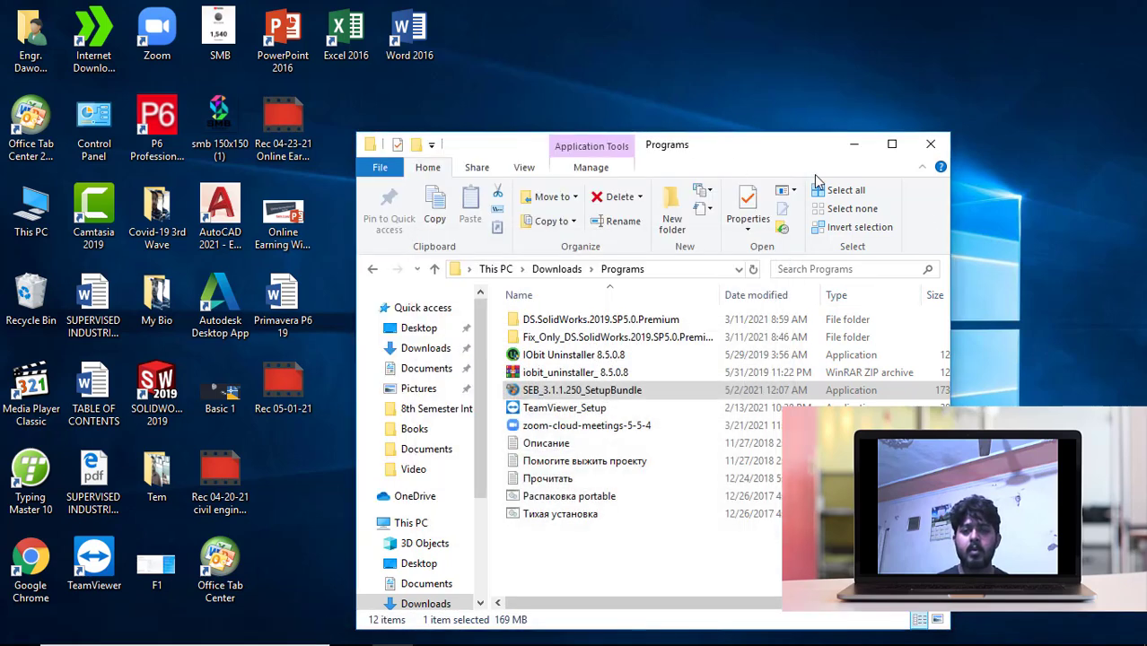
pyautogui.click(850, 145)
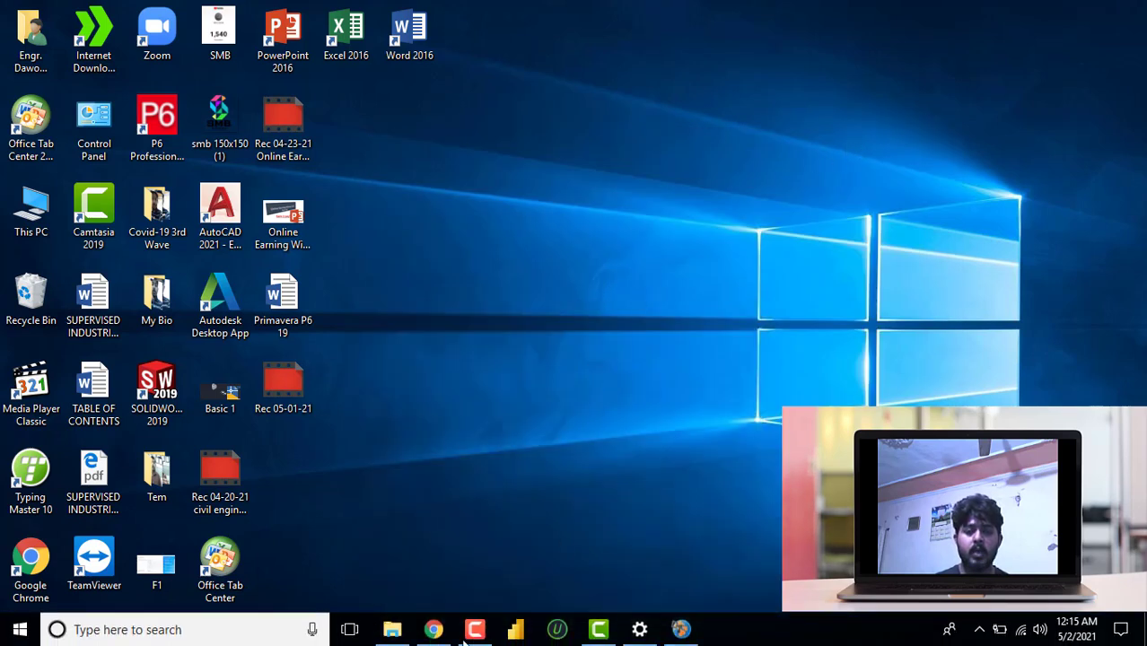
# - Switch to Chrome and open the bookmarked SMB Institute YouTube channel in a new tab
pyautogui.click(433, 629)
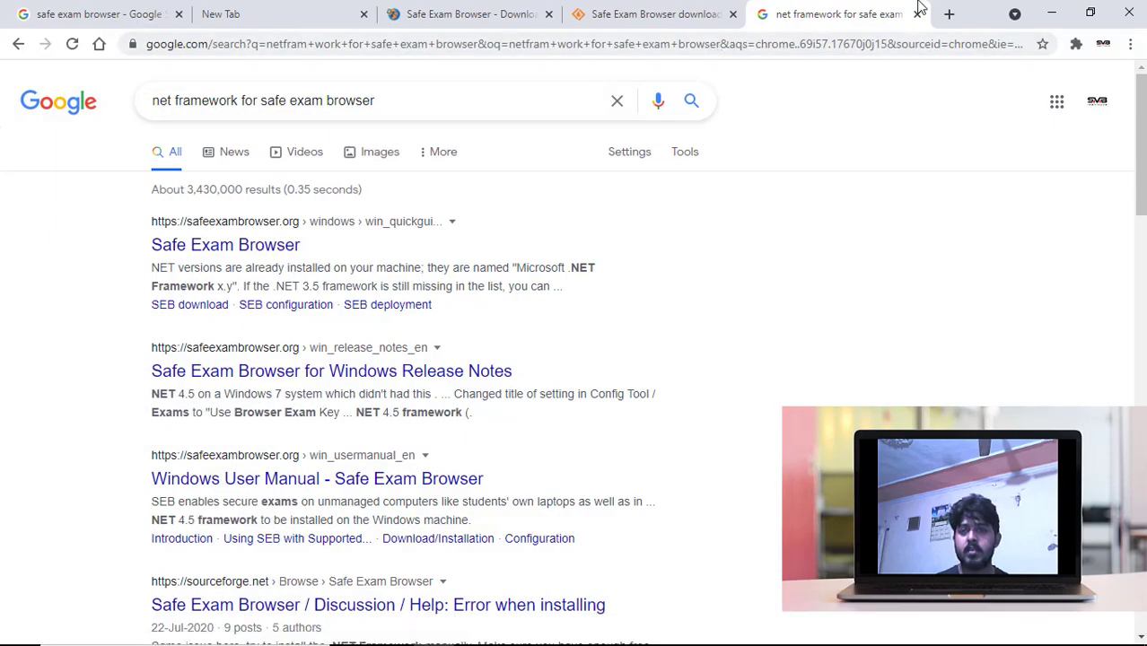
pyautogui.click(949, 13)
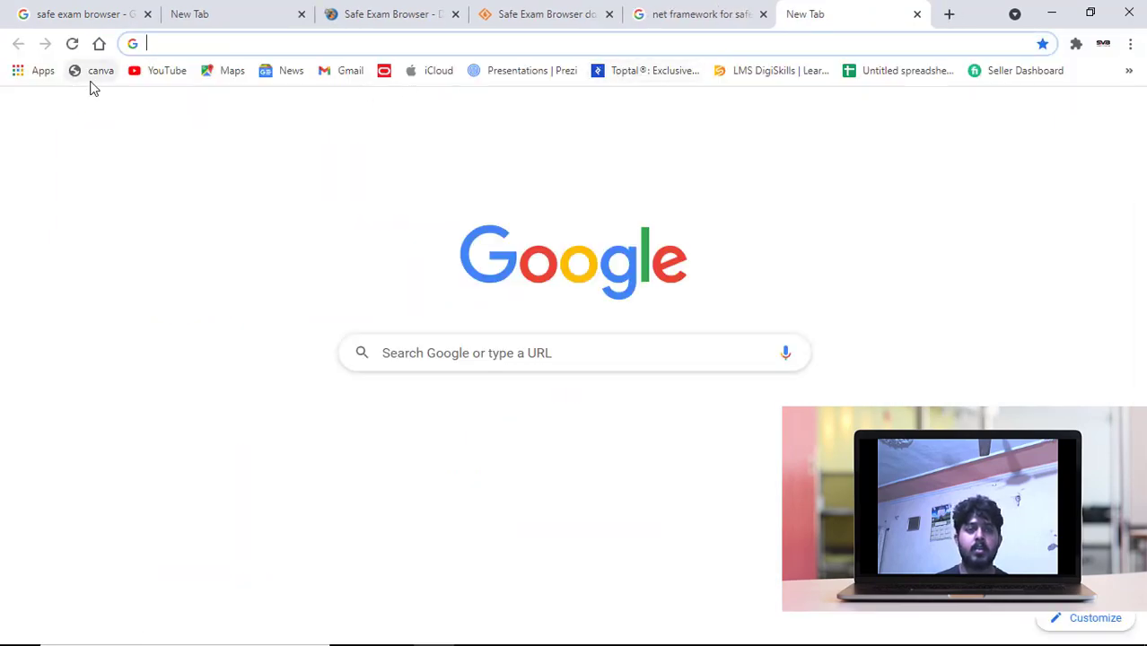
pyautogui.click(157, 71)
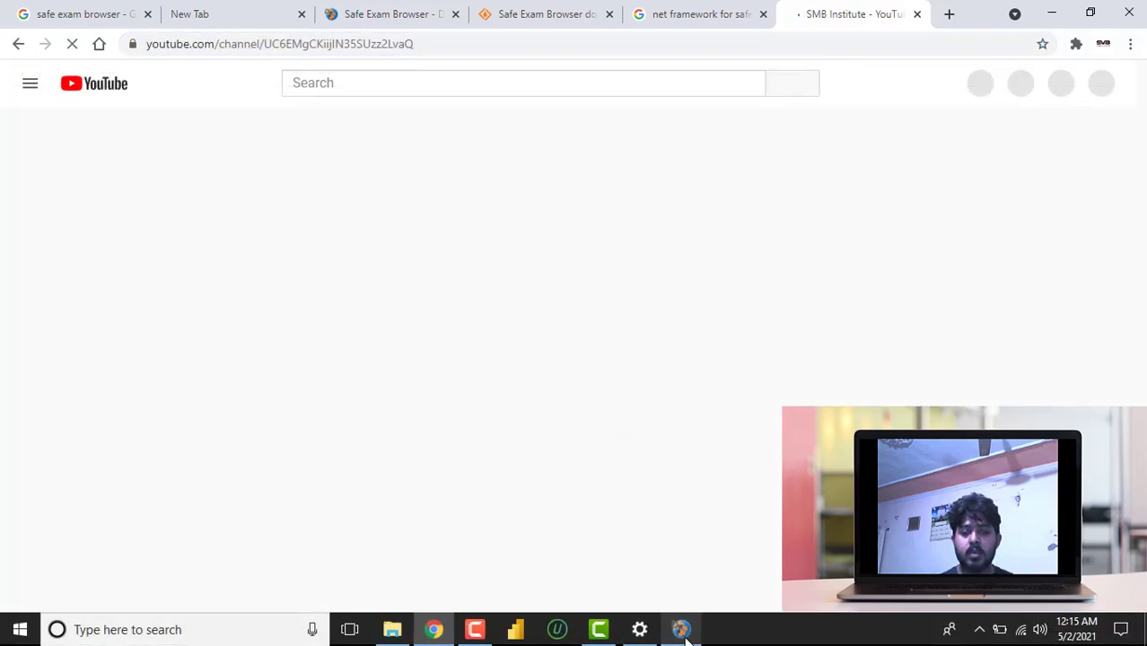
# - Check the Safe Exam Browser setup progress and minimize the installation window again
pyautogui.moveTo(684, 633)
pyautogui.click(689, 583)
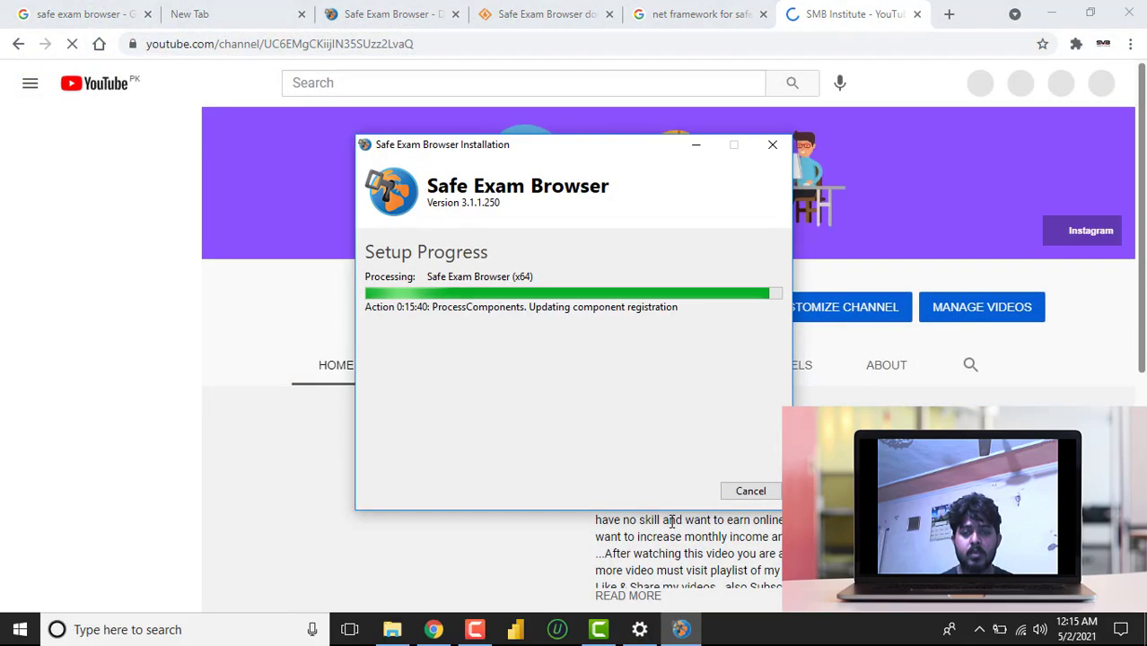
pyautogui.click(695, 145)
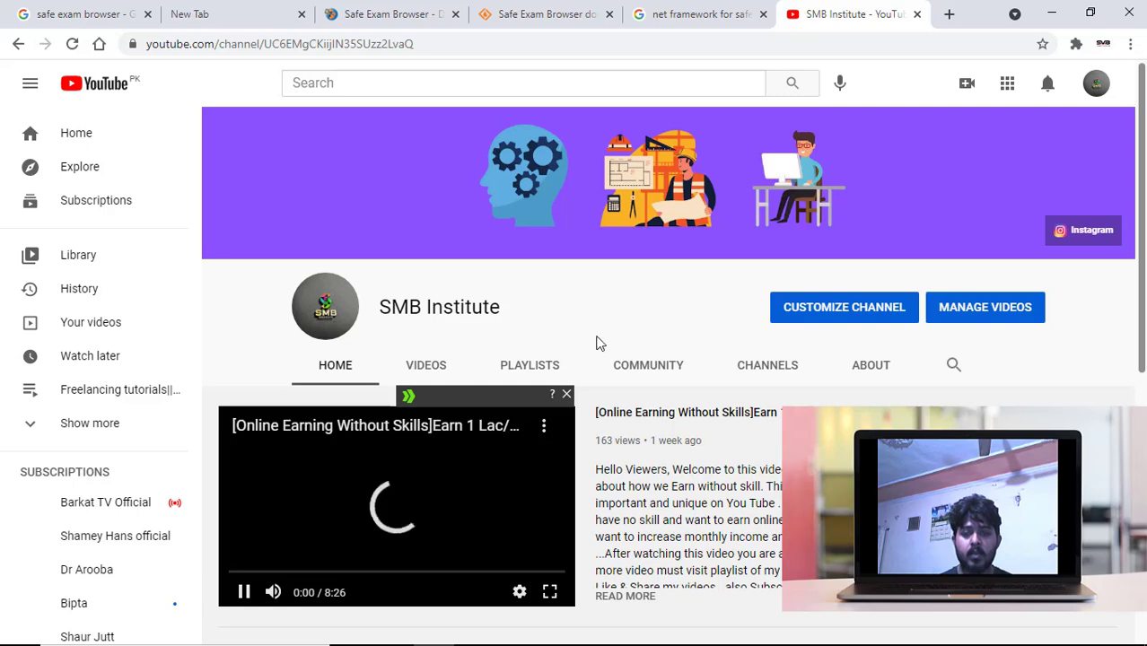
# - Browse the SMB Institute channel's videos and look through its created playlists
pyautogui.click(435, 370)
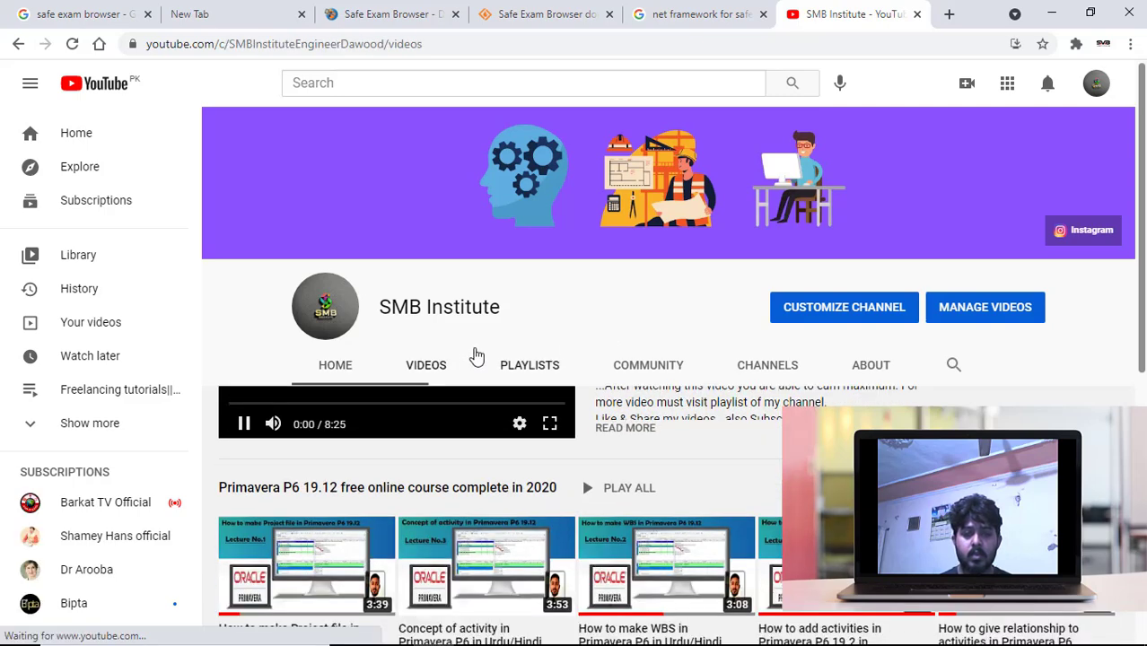
pyautogui.scroll(-2, 476, 356)
pyautogui.scroll(2, 476, 356)
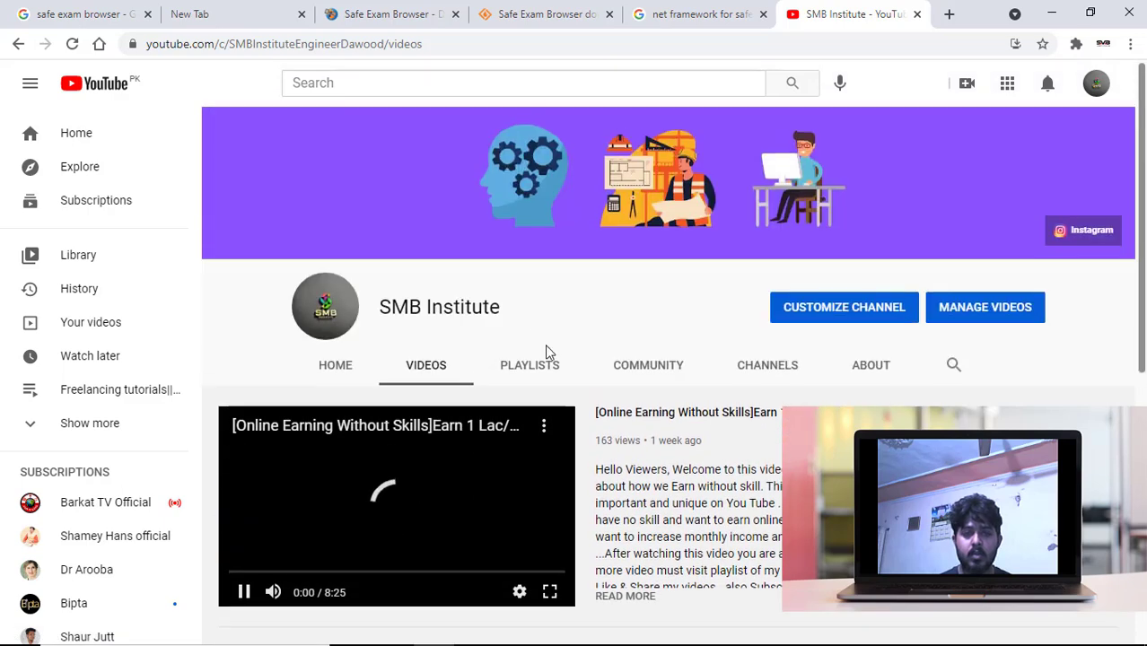
pyautogui.click(543, 369)
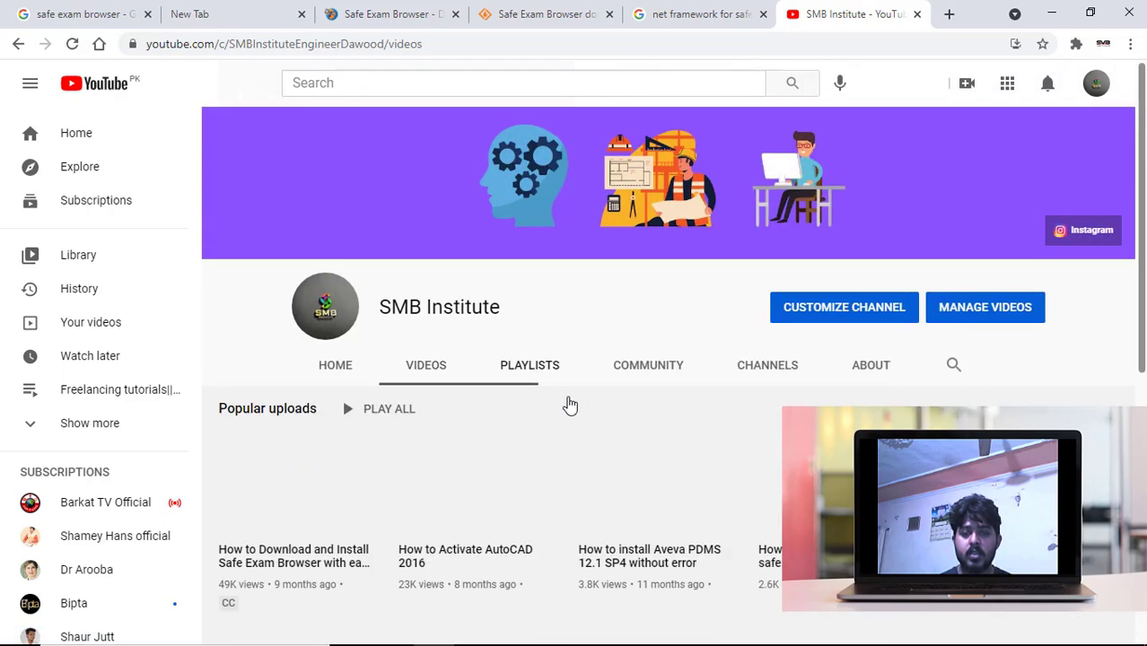
pyautogui.scroll(-3, 546, 379)
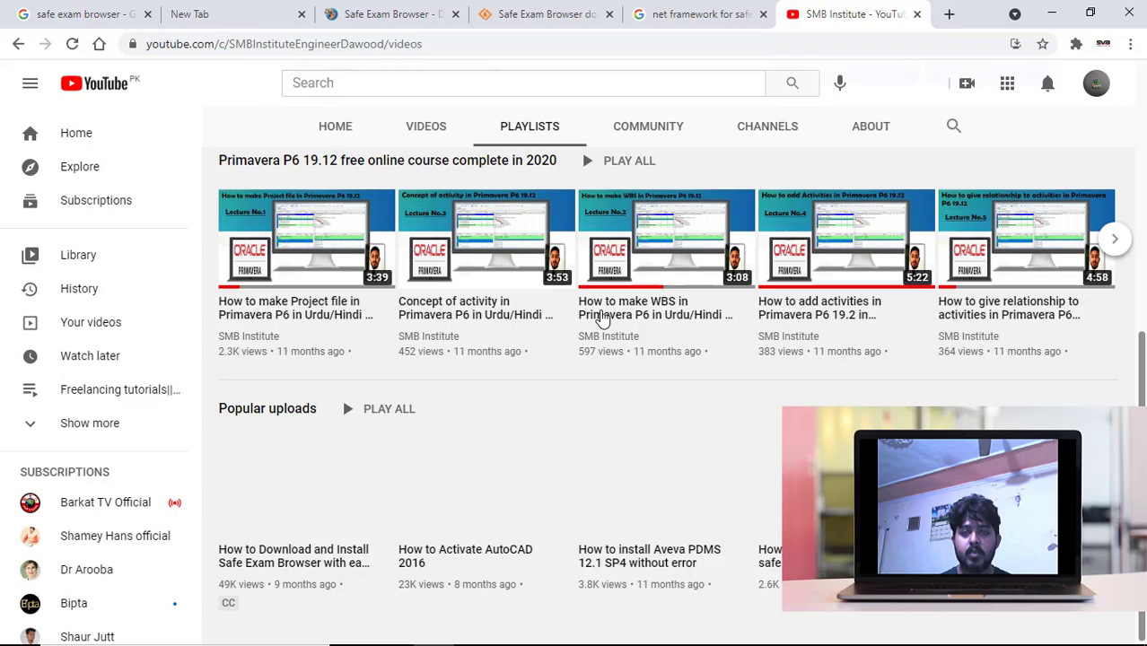
pyautogui.scroll(5, 603, 320)
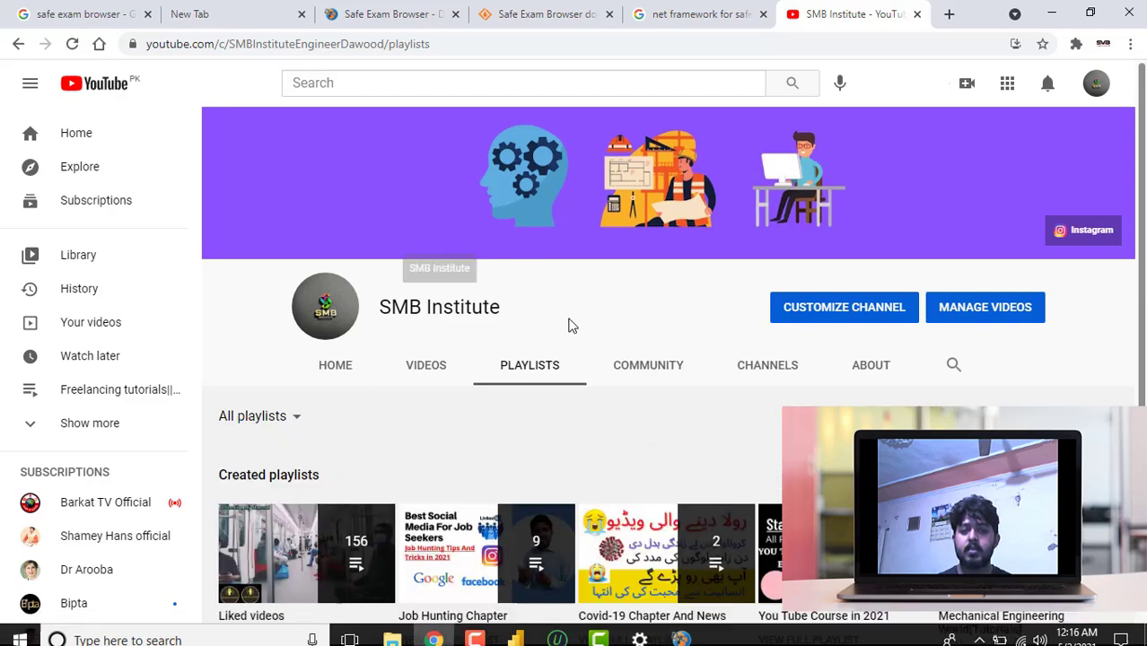
pyautogui.scroll(-2, 484, 511)
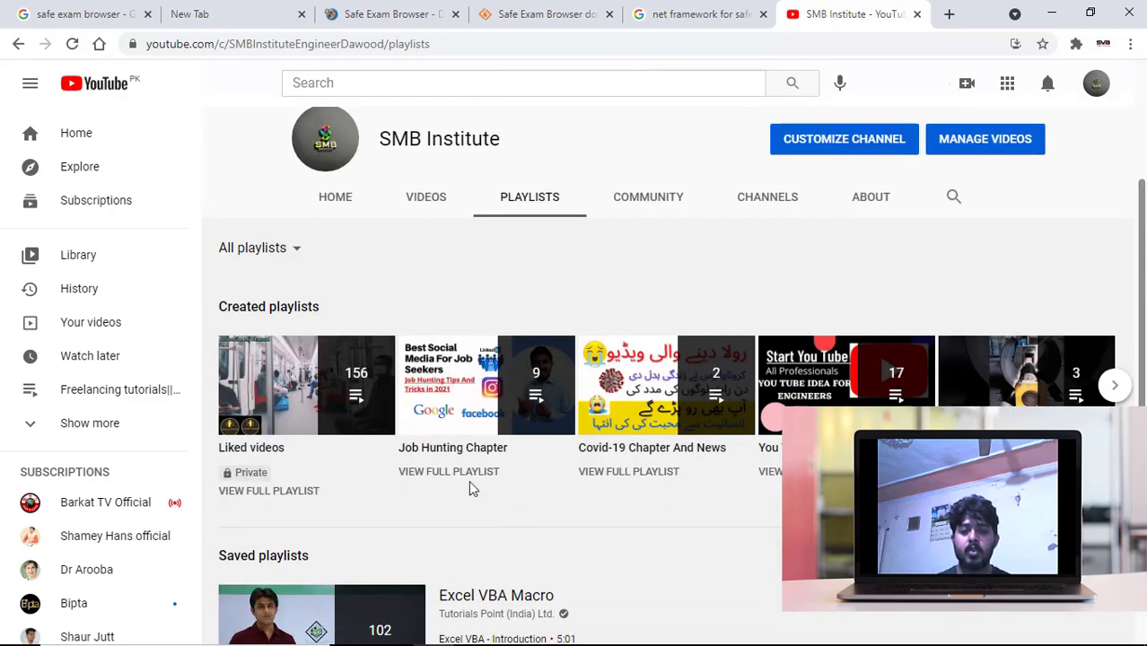
# - Minimize Chrome, check the status of the Safe Exam Browser installation, and minimize the installation window
pyautogui.click(1062, 17)
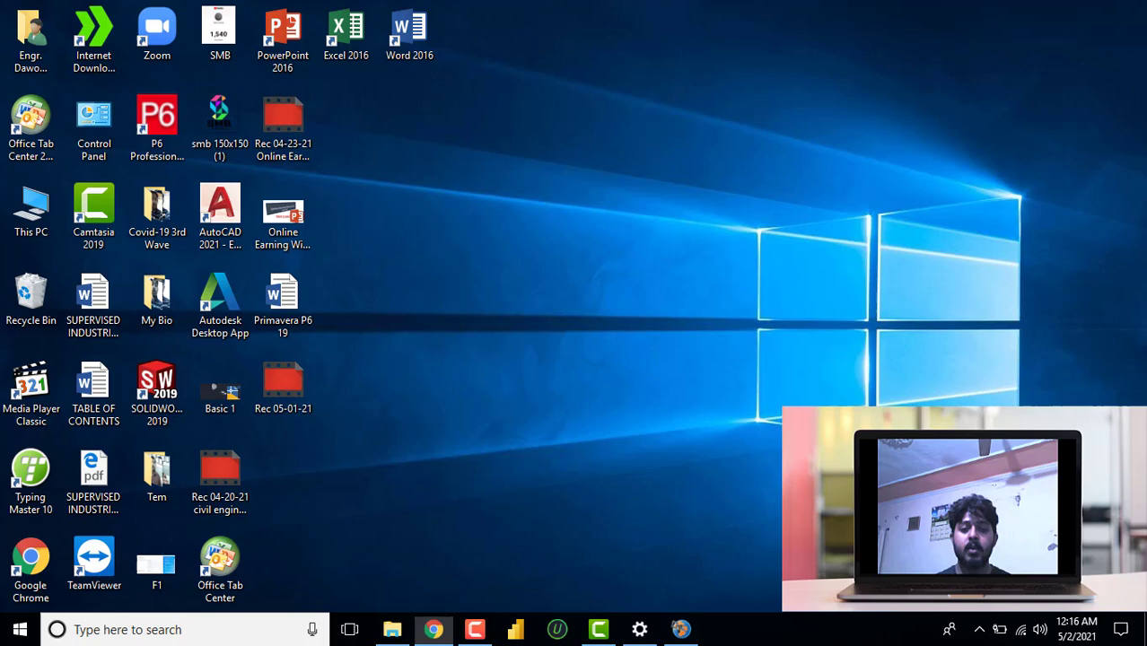
pyautogui.click(679, 631)
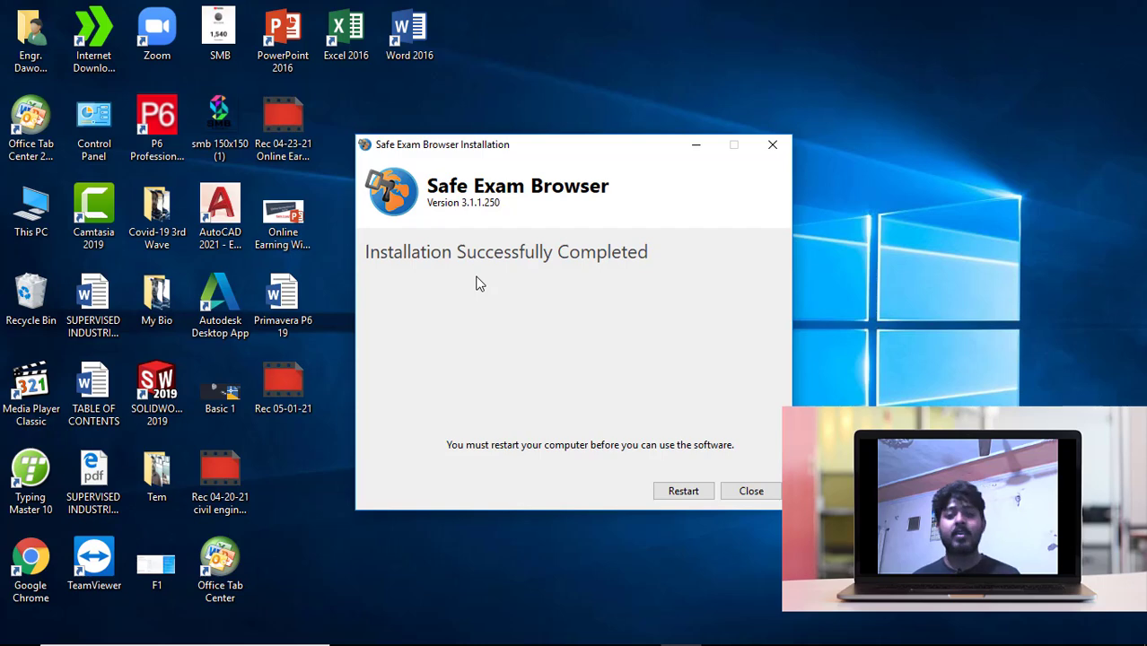
pyautogui.click(696, 144)
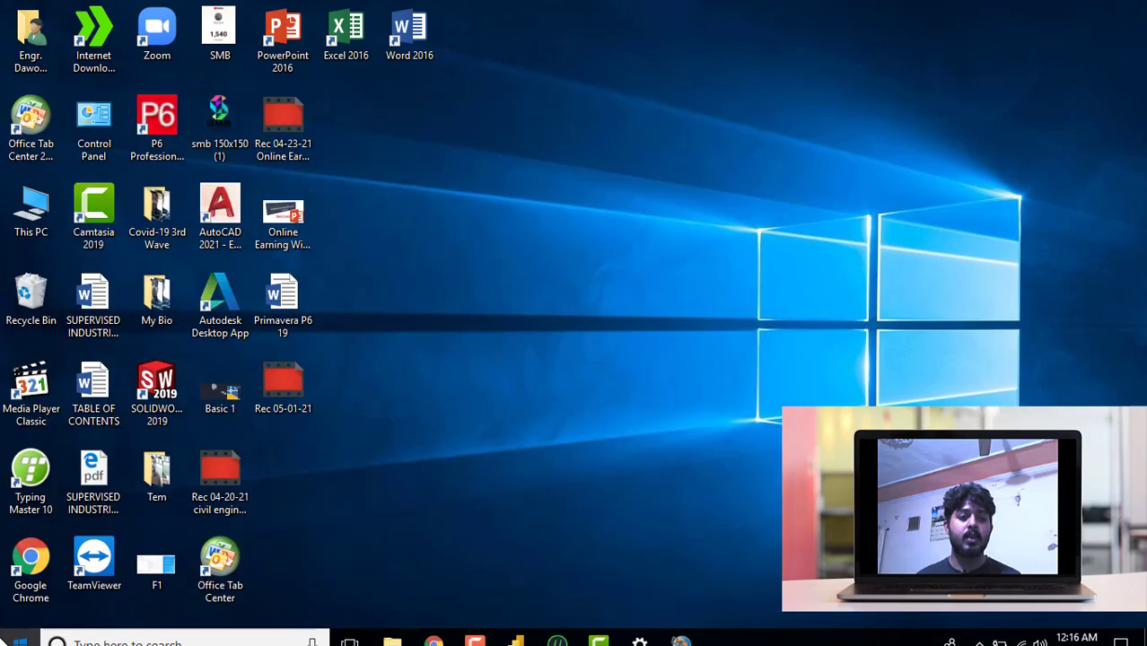
# - Place a Safe Exam Browser shortcut on the desktop from the recently added programs
pyautogui.click(9, 636)
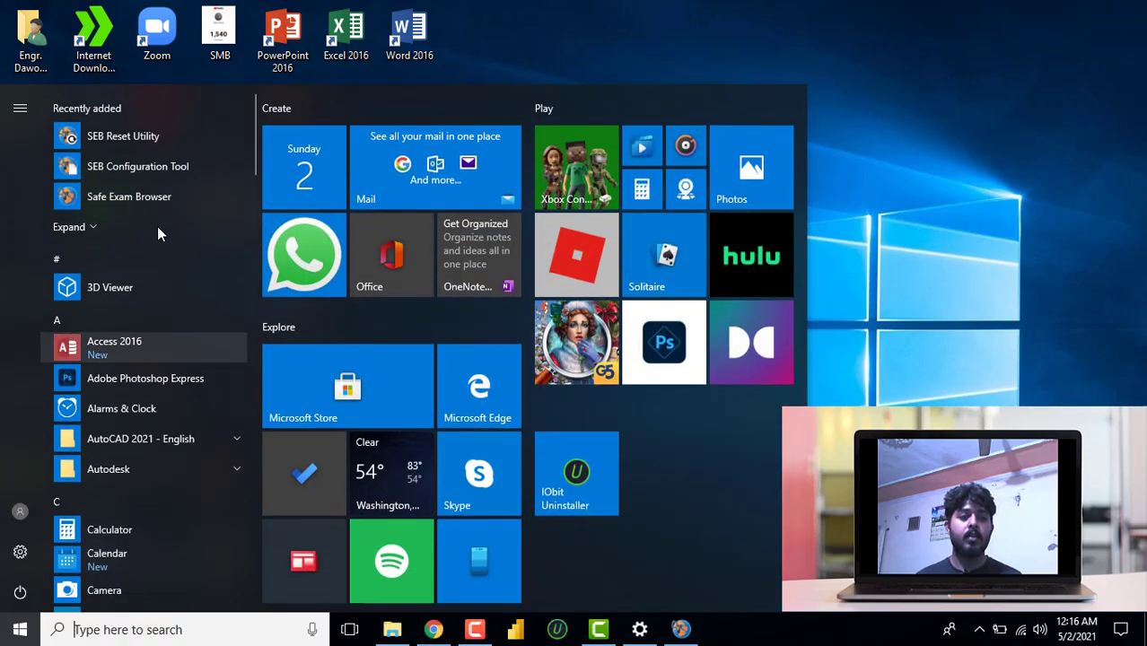
pyautogui.moveTo(99, 197); pyautogui.dragTo(598, 186)
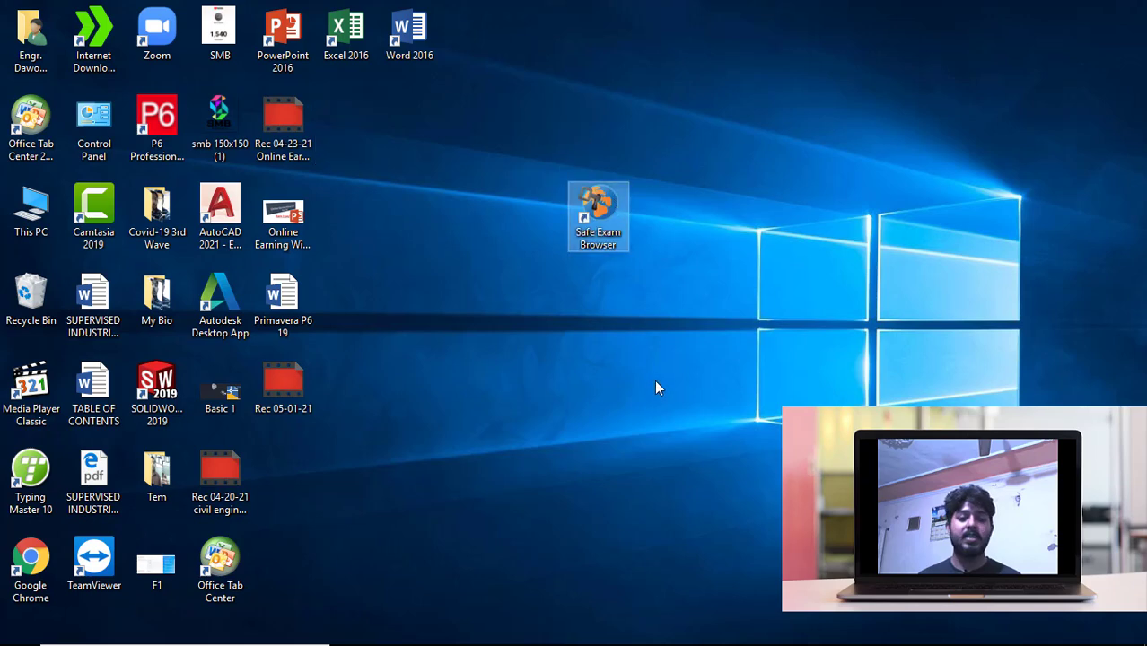